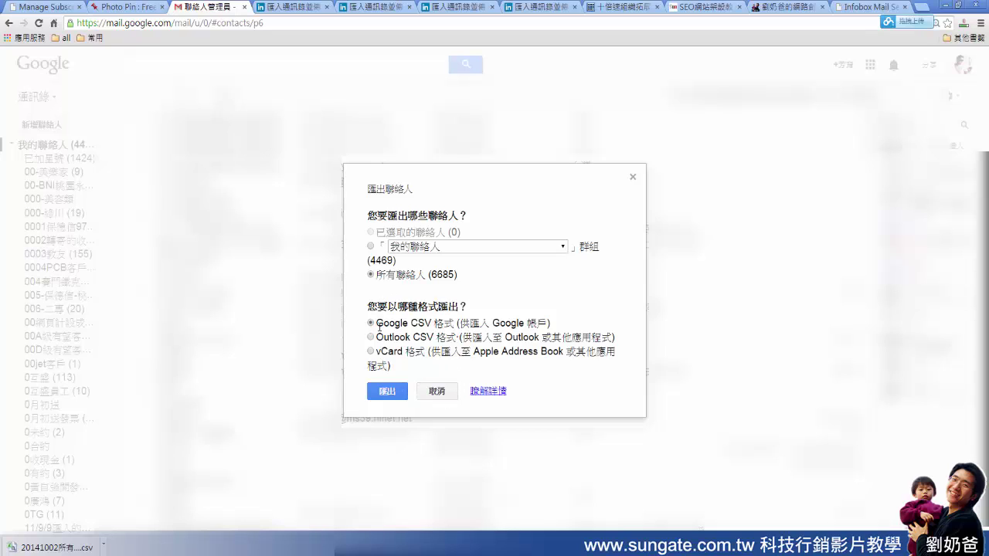
# Export all Gmail contacts in Google CSV format, with the Dropbox folder as the save location.
pyautogui.moveTo(376, 323); pyautogui.dragTo(445, 323)
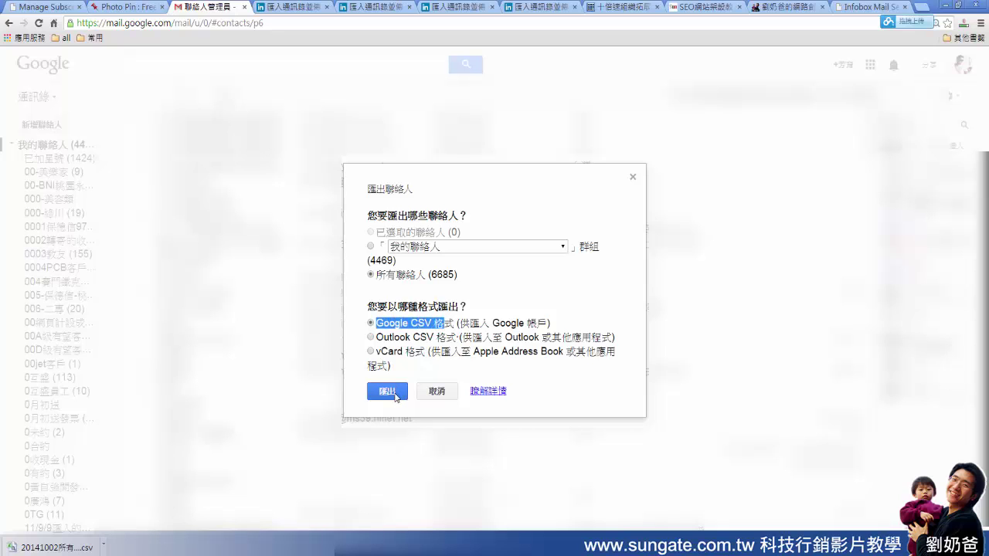
pyautogui.click(394, 393)
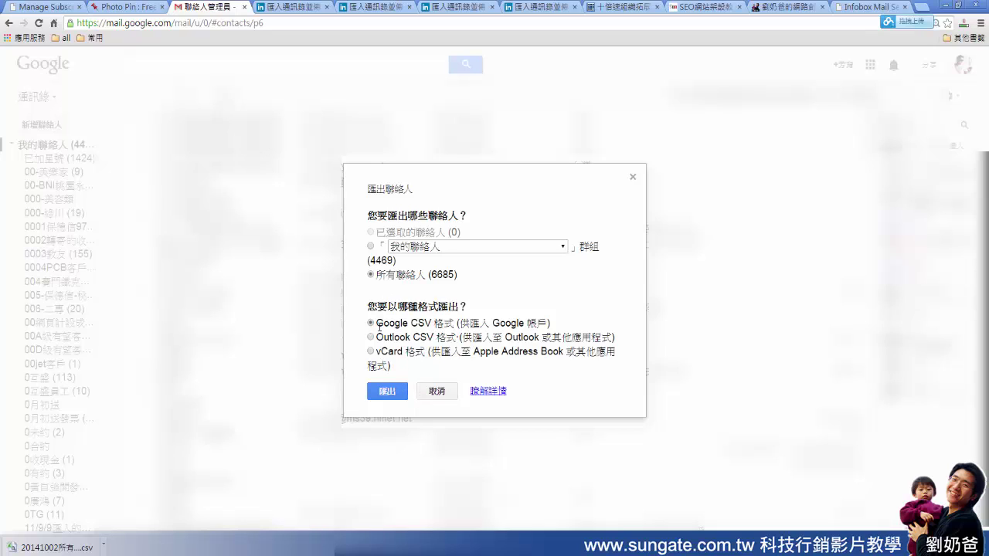
pyautogui.moveTo(377, 323); pyautogui.dragTo(445, 324)
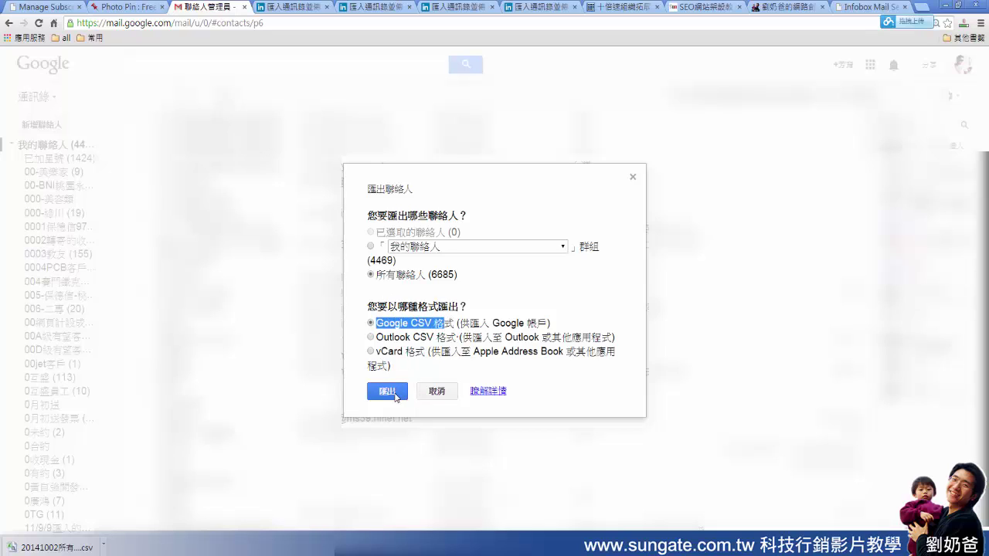
pyautogui.click(387, 391)
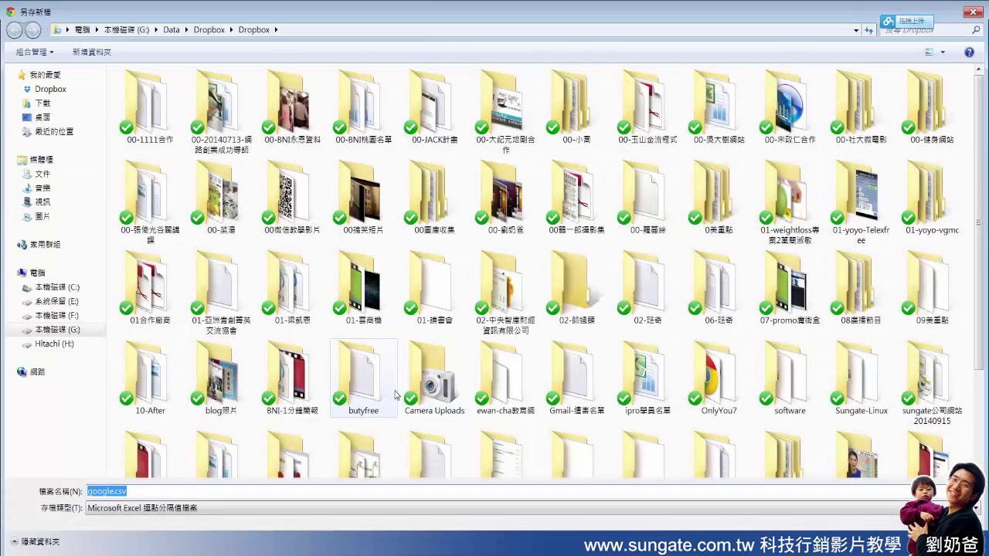
pyautogui.scroll(-3, 980, 309)
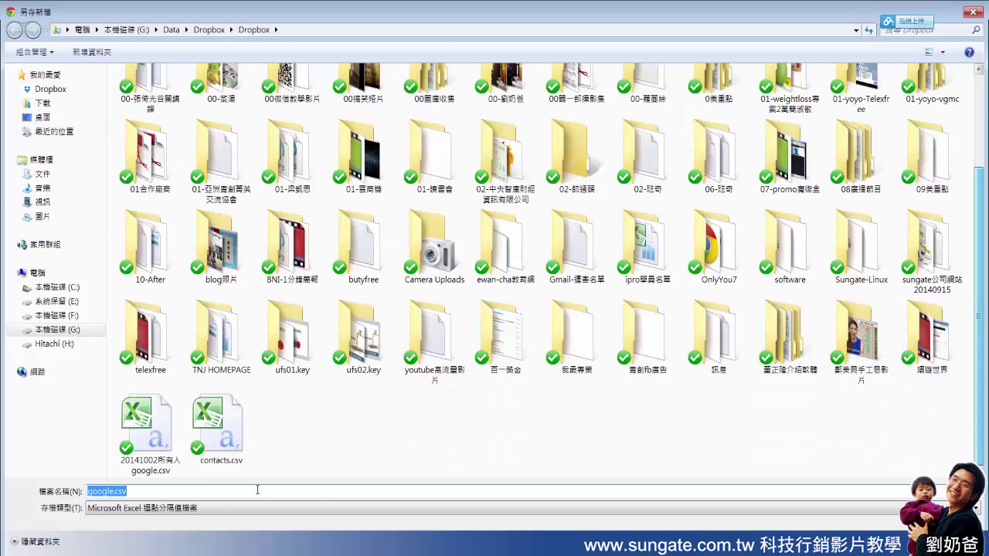
pyautogui.click(142, 491)
pyautogui.doubleClick(156, 491)
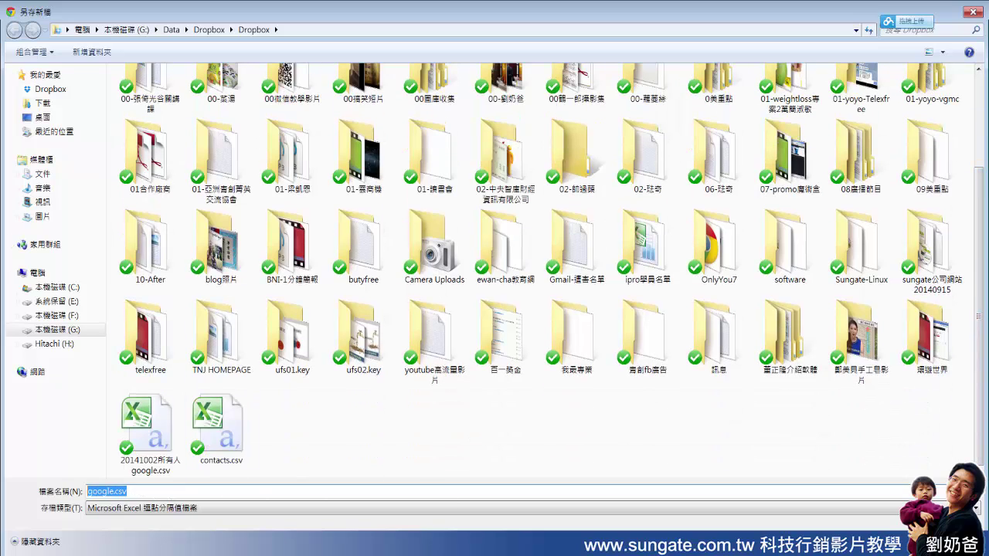
pyautogui.click(157, 492)
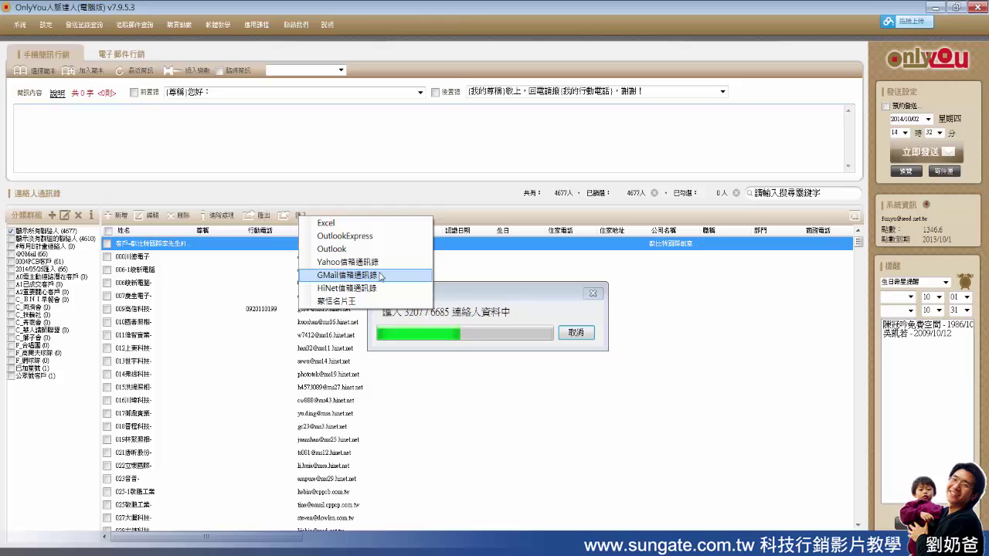
# Switch to OnlyYou and choose 20141002所有人google.csv from the Dropbox folder as the Gmail address book to import.
pyautogui.click(380, 276)
pyautogui.moveTo(383, 247); pyautogui.dragTo(389, 159)
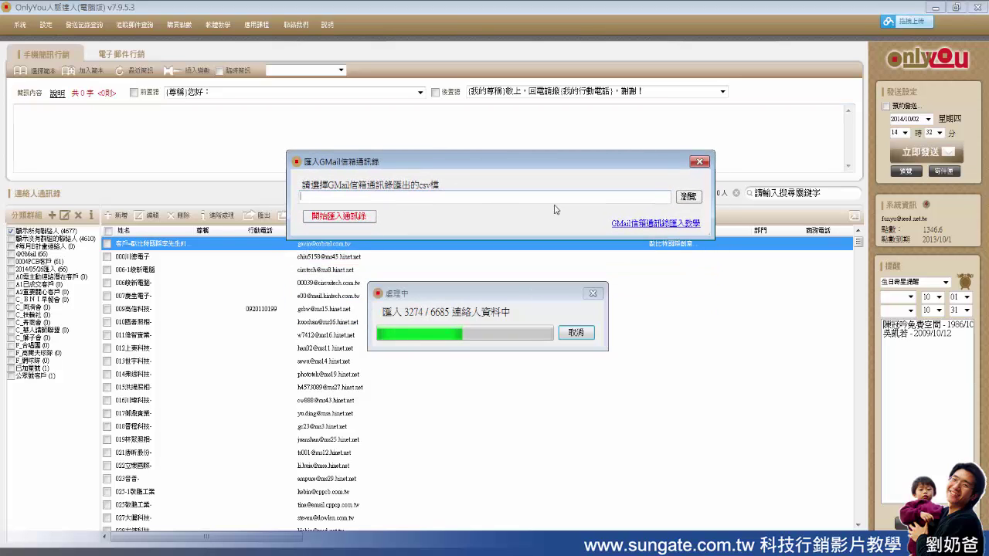
pyautogui.click(687, 198)
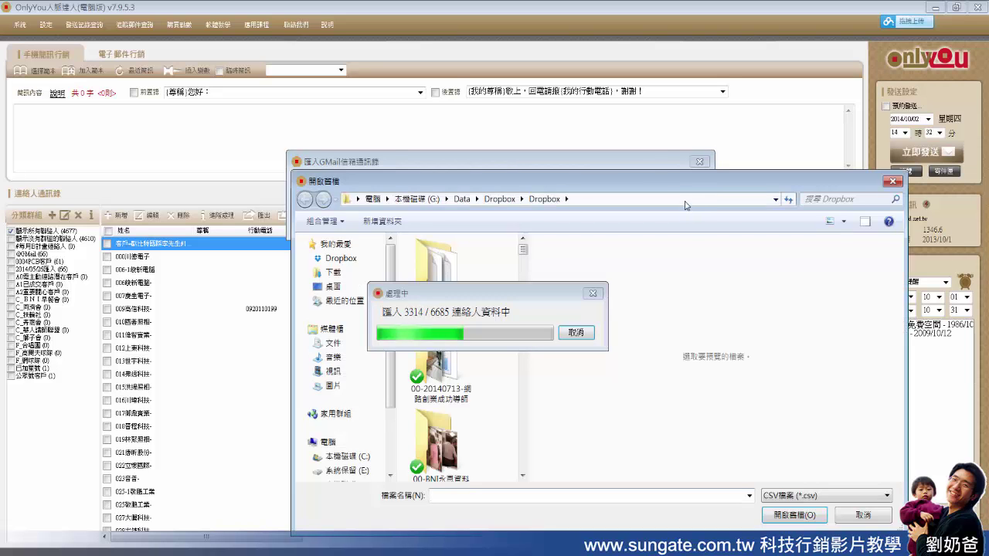
pyautogui.scroll(-5, 276, 341)
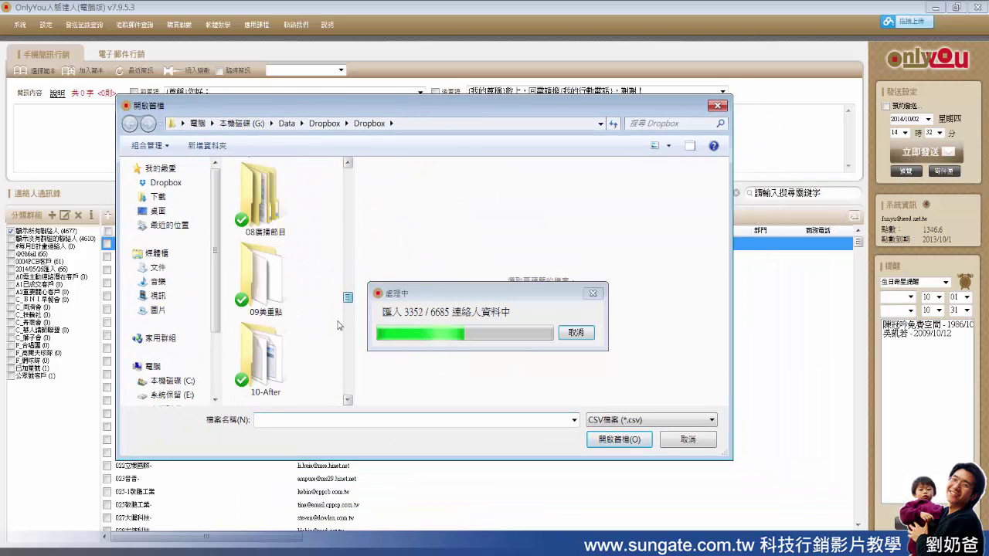
pyautogui.doubleClick(262, 274)
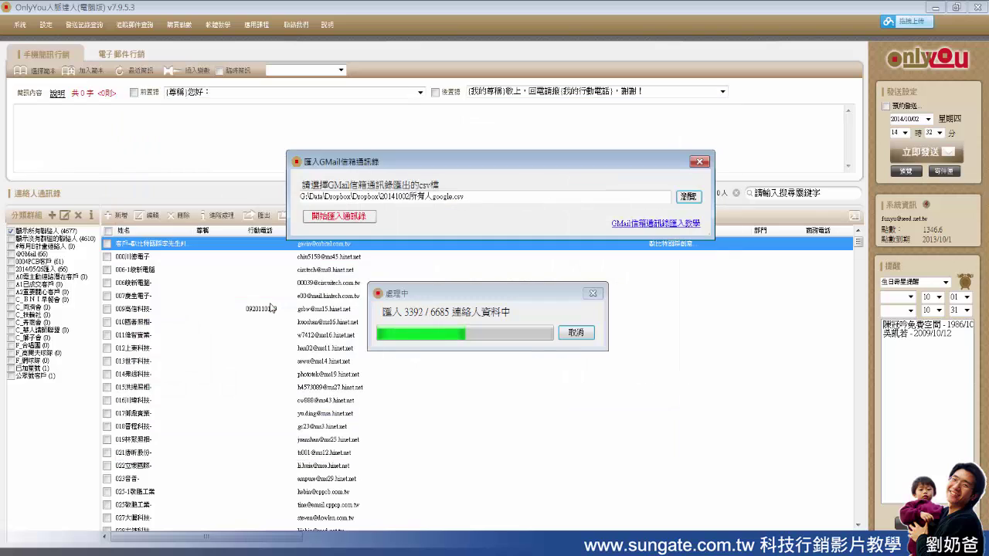
# Start the address book import and have imported data replace existing duplicate contacts, with the choice remembered.
pyautogui.moveTo(527, 197); pyautogui.dragTo(300, 198)
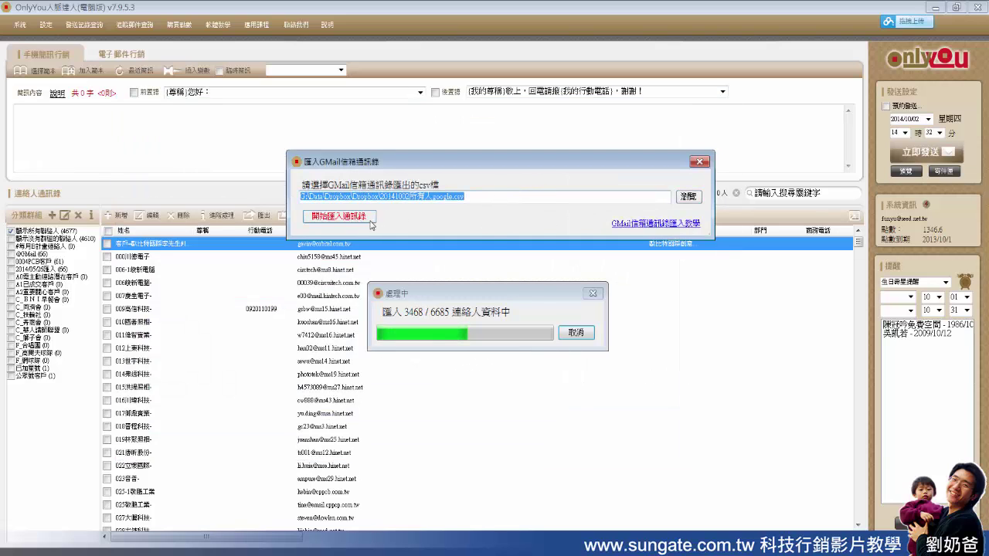
pyautogui.click(372, 220)
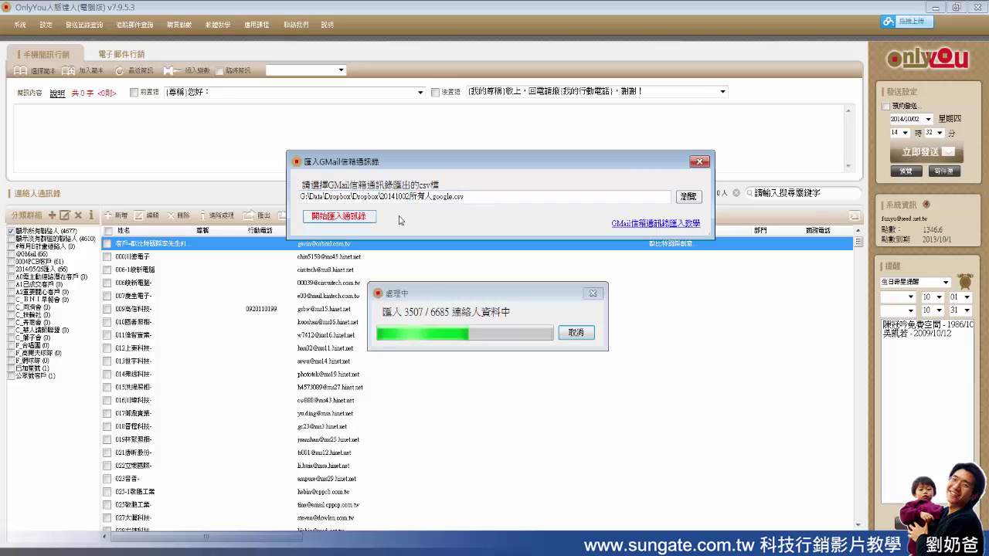
pyautogui.click(372, 219)
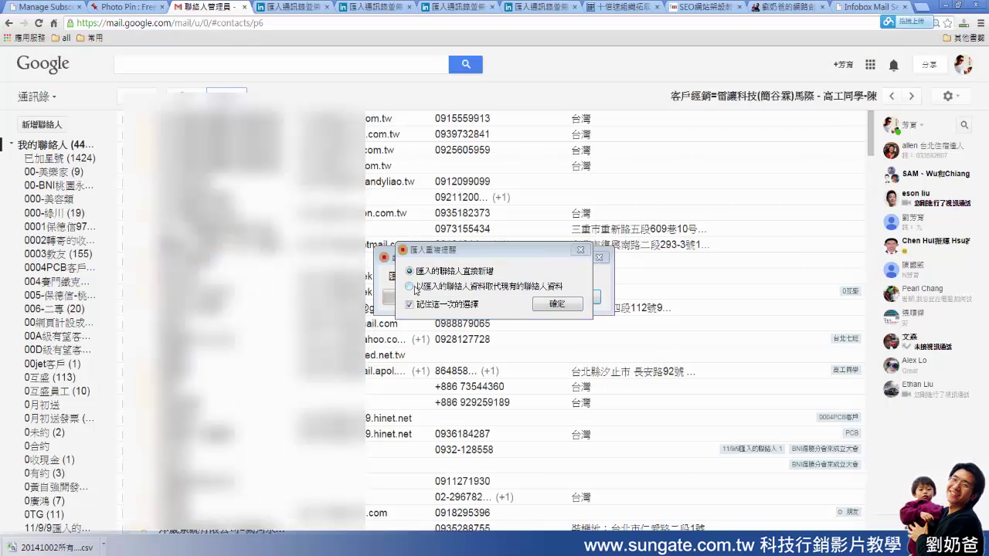
pyautogui.click(415, 287)
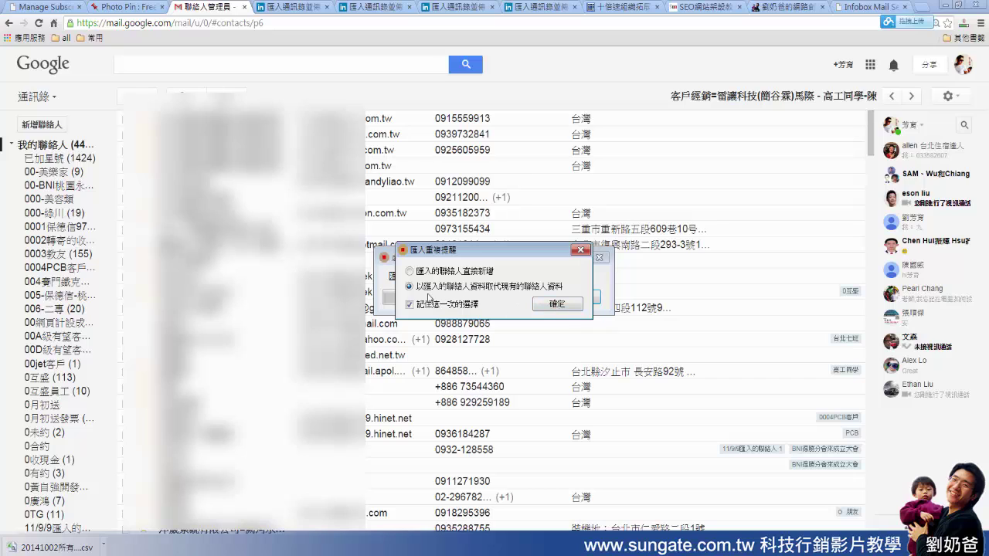
pyautogui.click(553, 305)
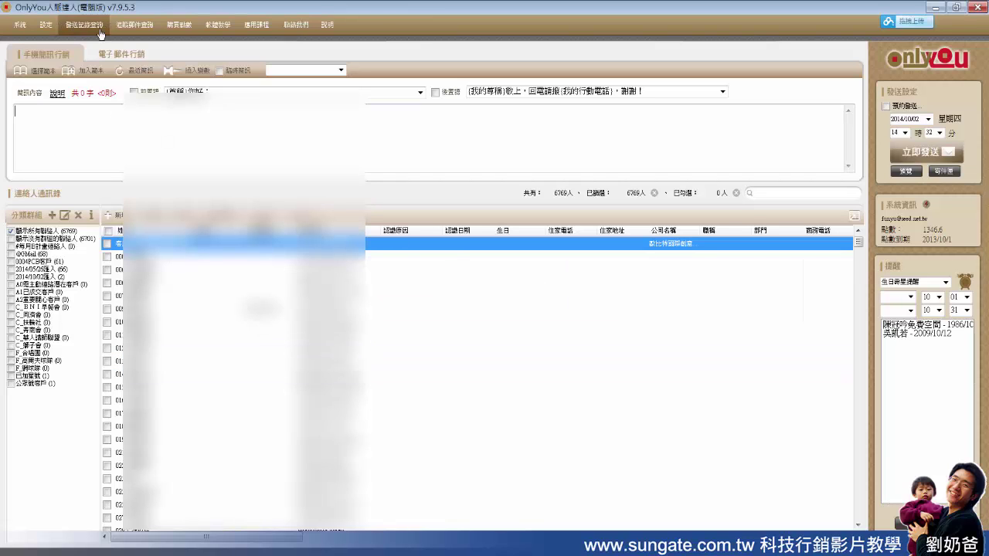
# Open the email marketing message content for editing and delete all of its existing text.
pyautogui.click(126, 56)
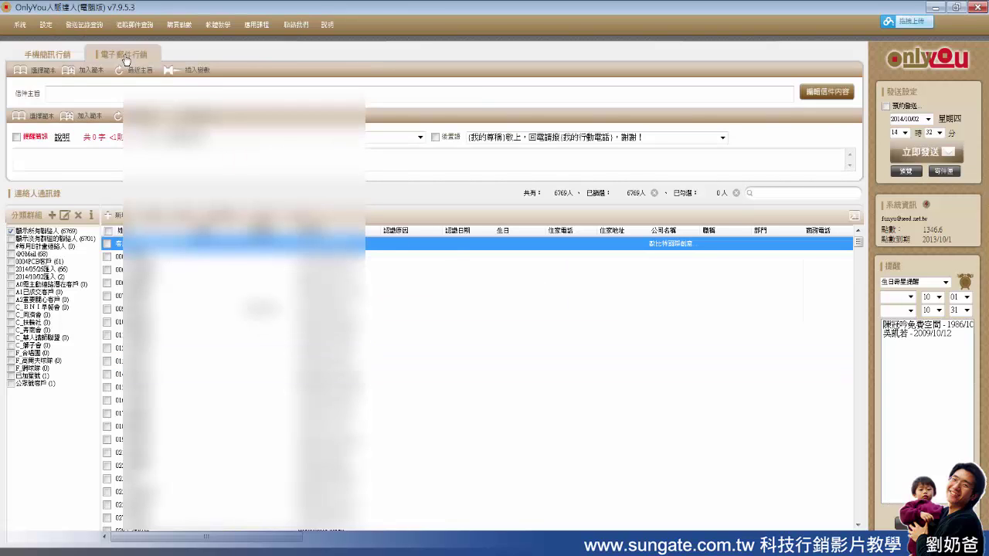
pyautogui.click(129, 90)
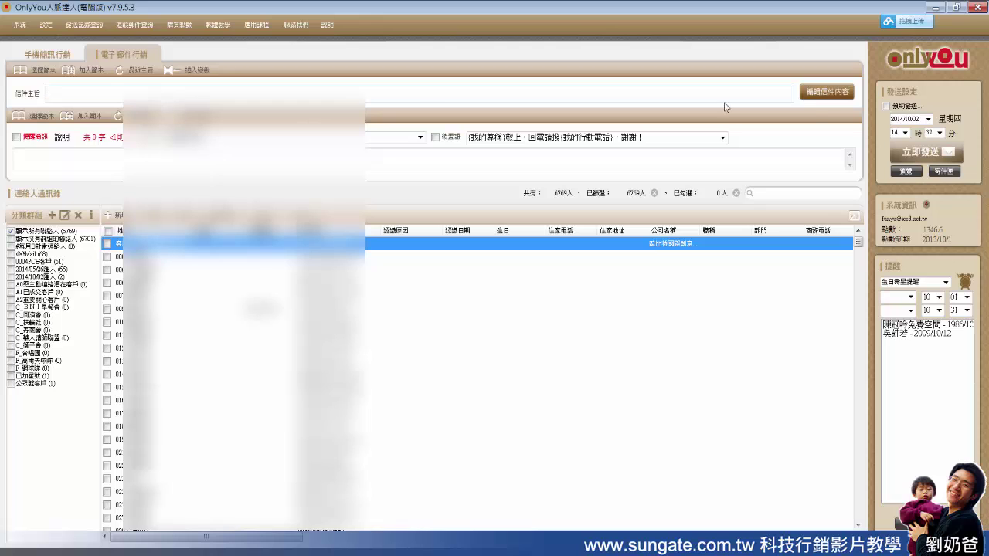
pyautogui.click(825, 92)
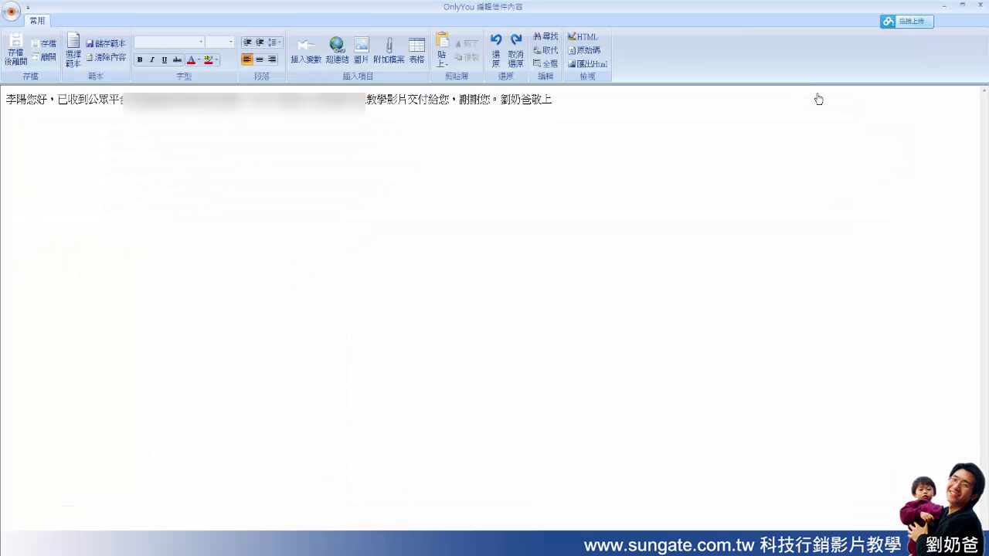
pyautogui.moveTo(586, 104); pyautogui.dragTo(365, 100)
pyautogui.moveTo(6, 123); pyautogui.dragTo(4, 88)
pyautogui.press('Delete')
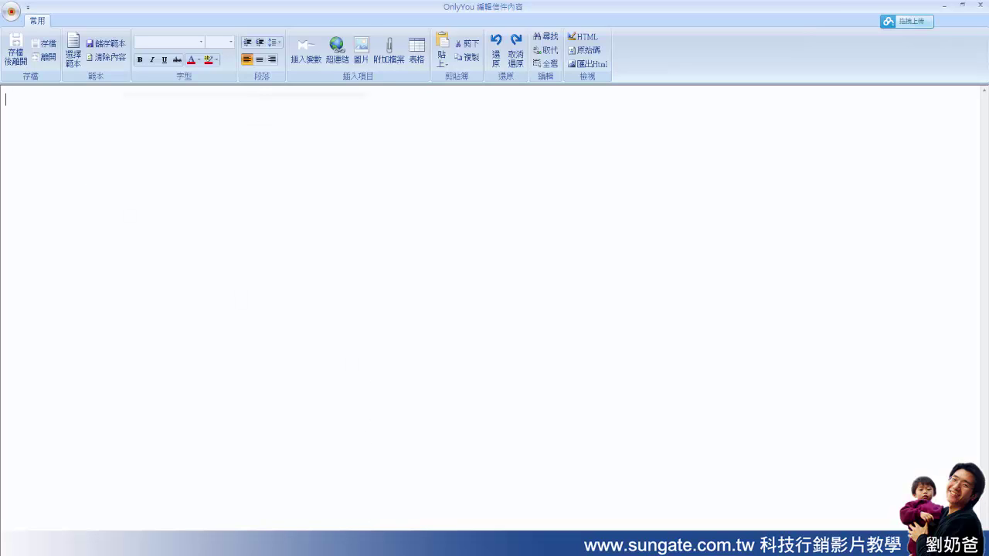
# Switch to the blog in the browser and copy the 網路行銷工具整合班 post's banner image and article text.
pyautogui.hotkey('alt', 'Tab')
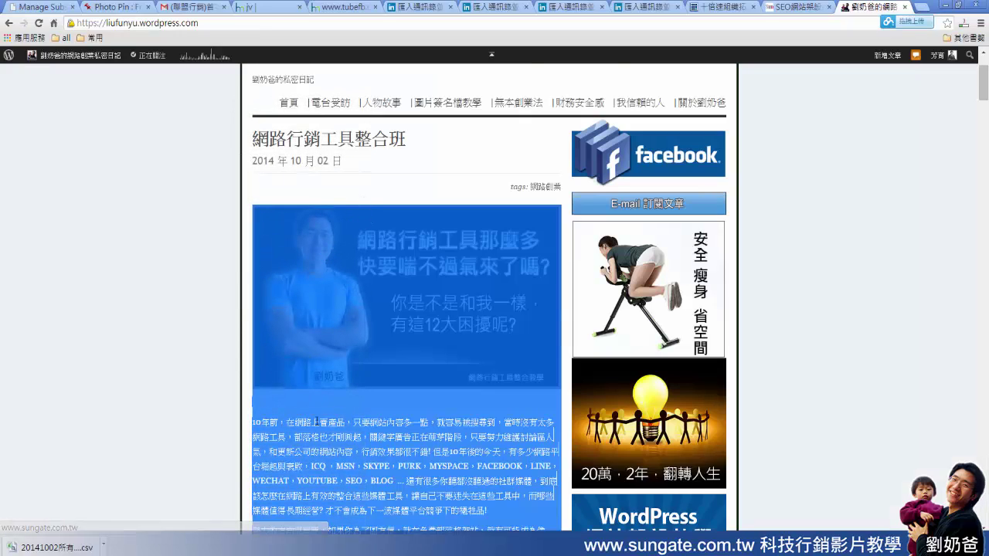
pyautogui.click(459, 295)
pyautogui.scroll(-1, 459, 294)
pyautogui.scroll(-1, 459, 295)
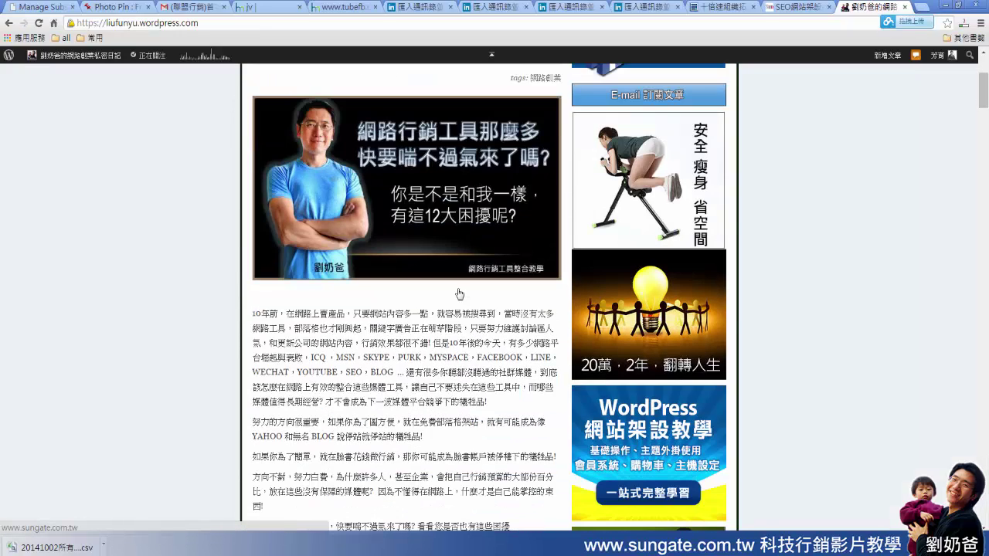
pyautogui.scroll(1, 408, 387)
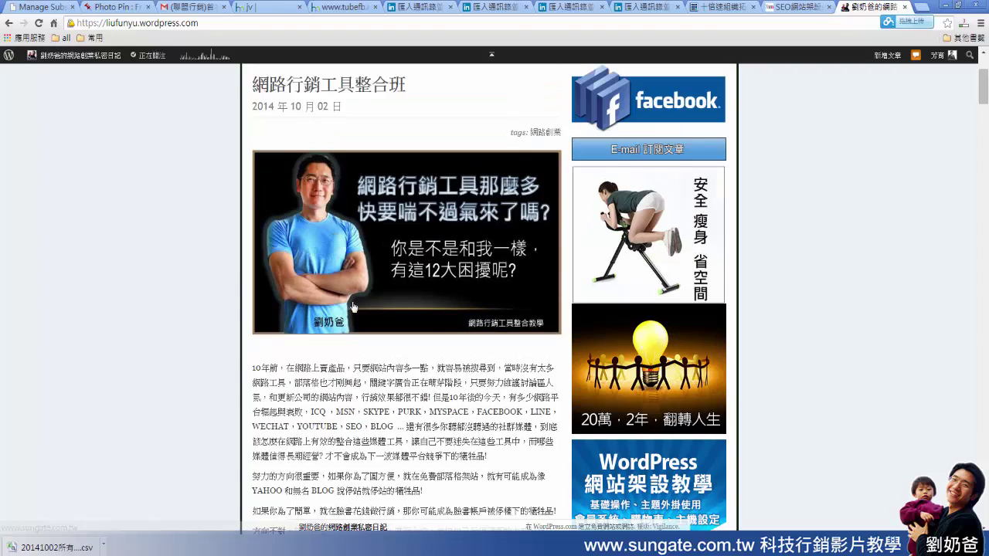
pyautogui.scroll(-4, 407, 386)
pyautogui.moveTo(396, 379); pyautogui.dragTo(276, 191)
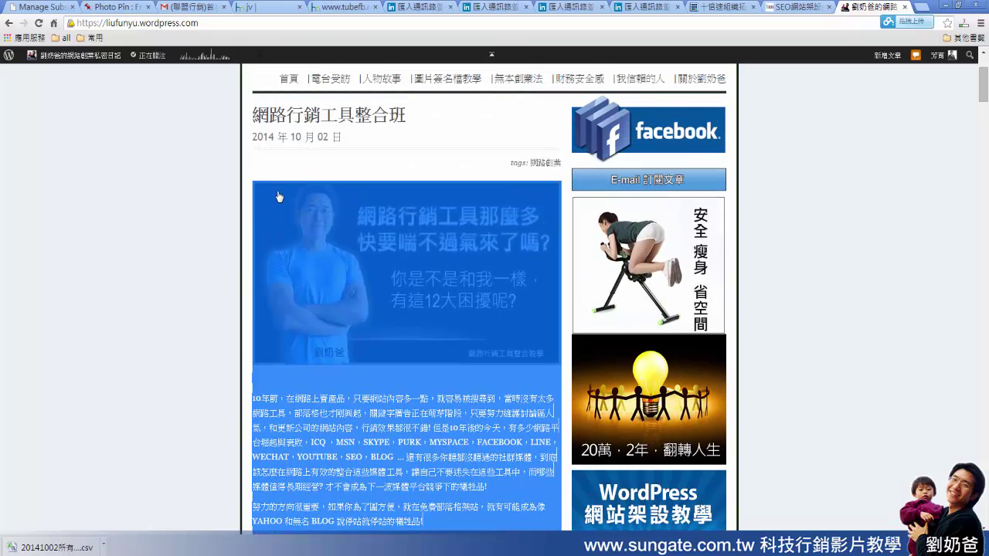
pyautogui.rightClick(276, 191)
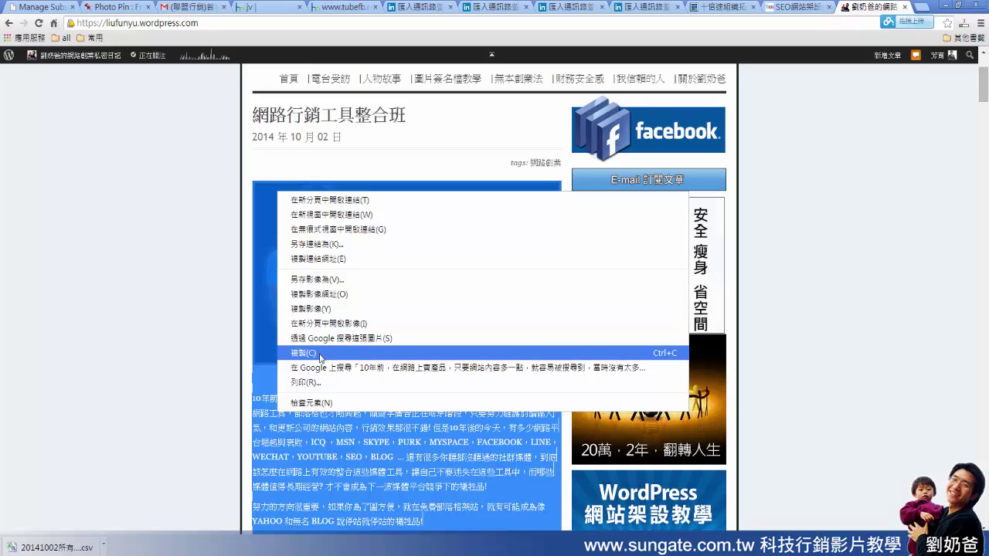
pyautogui.click(319, 355)
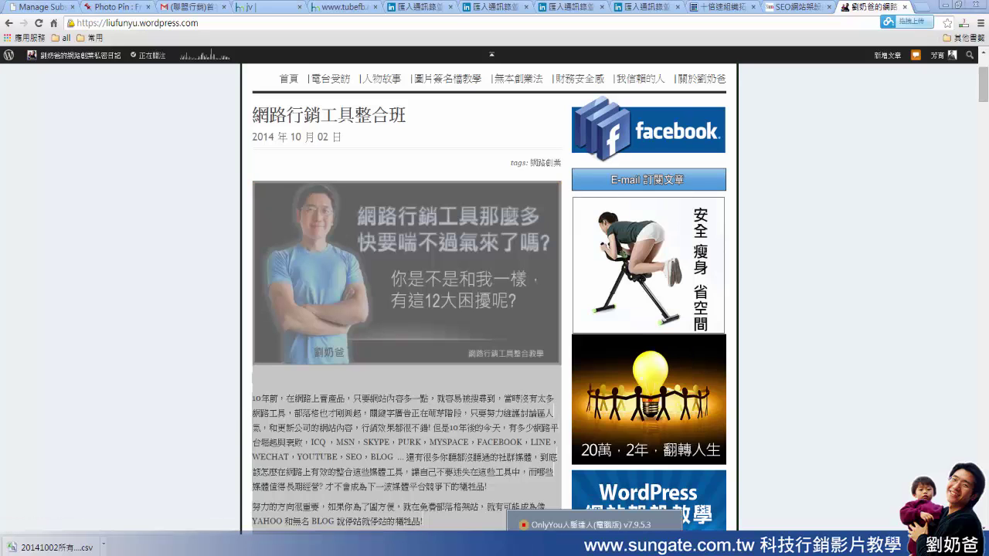
# Paste the copied article into the OnlyYou email body, add the self-introduction paragraphs below it, and save and close the message.
pyautogui.click(585, 546)
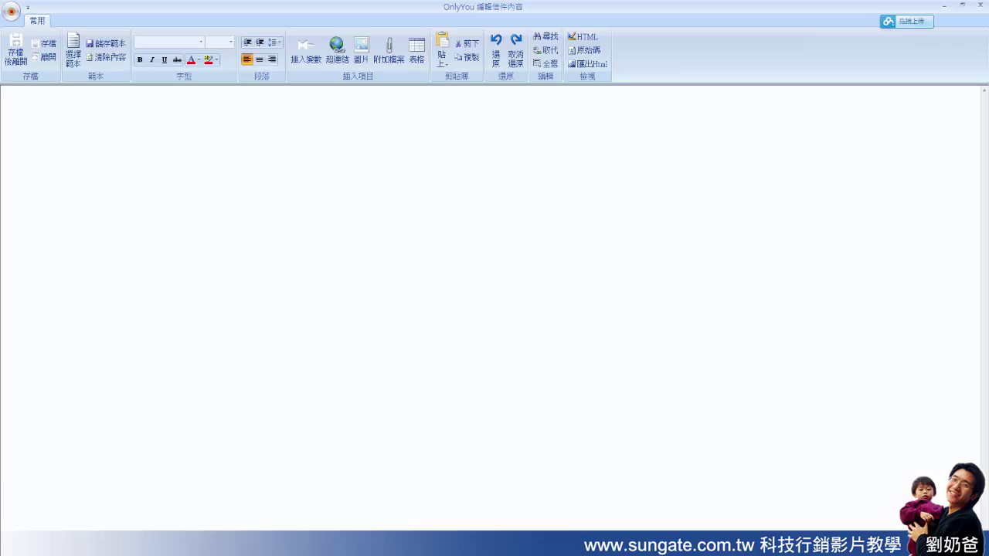
pyautogui.rightClick(277, 230)
pyautogui.click(298, 261)
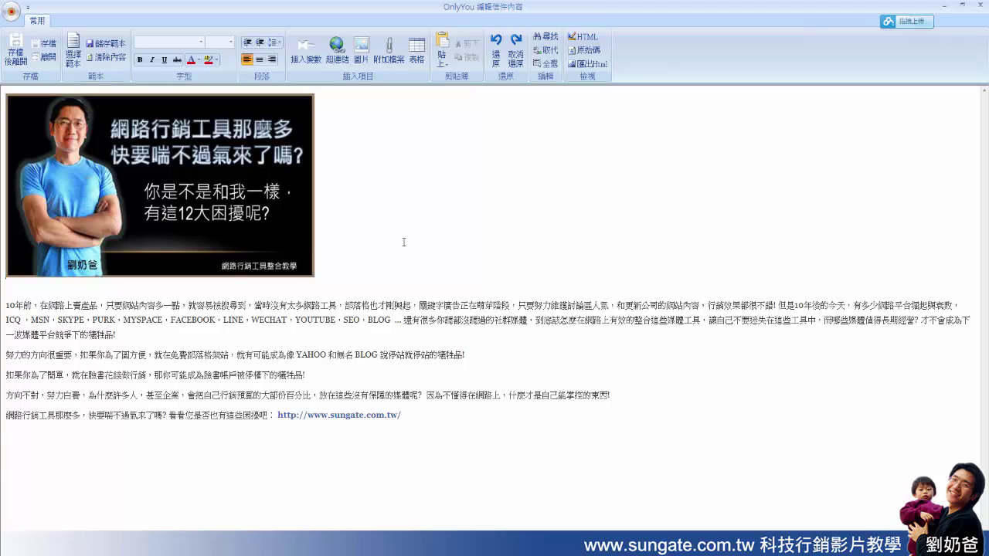
pyautogui.hotkey('ctrl', 'v')
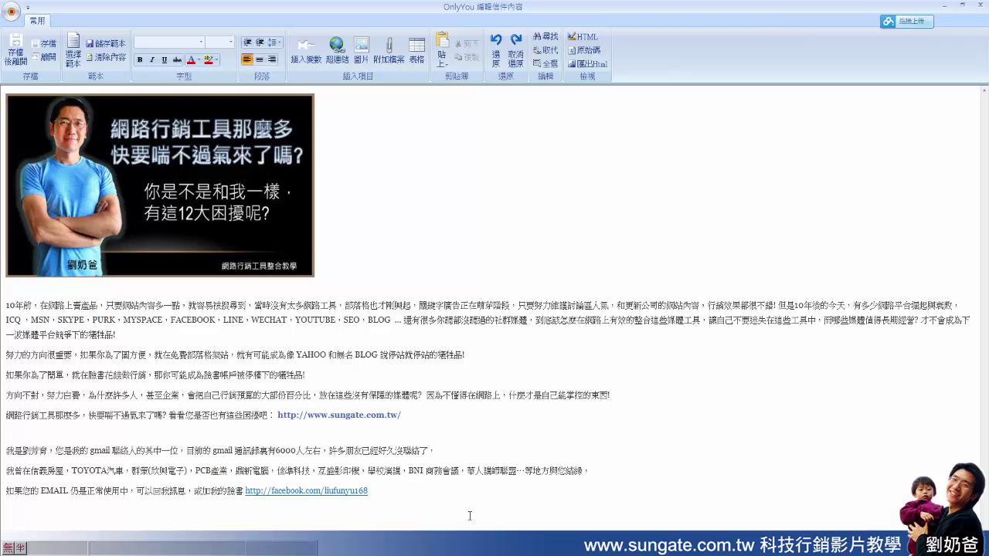
pyautogui.click(15, 53)
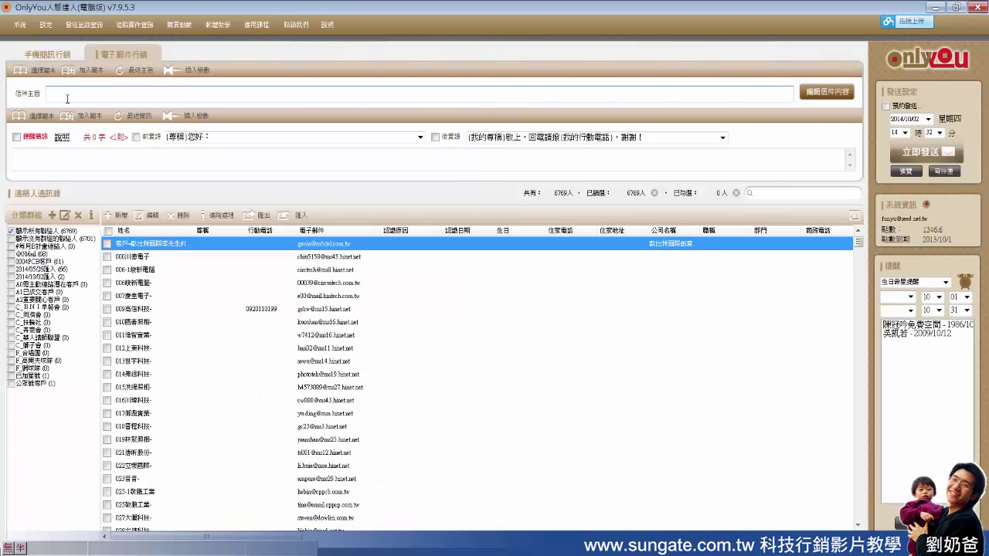
# Switch to the blog in the browser and copy the post title 網路行銷工具整合班.
pyautogui.hotkey('alt', 'Tab')
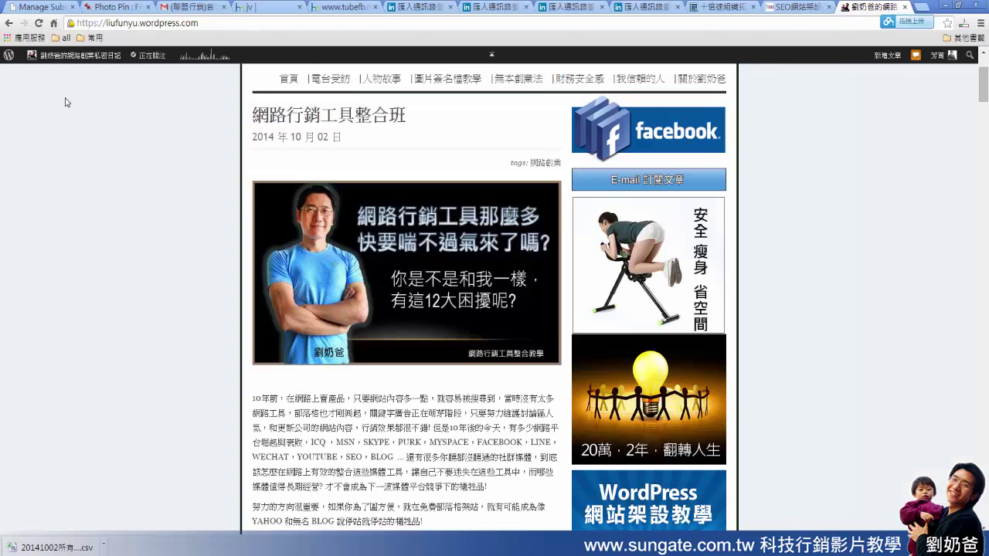
pyautogui.moveTo(400, 116); pyautogui.dragTo(257, 114)
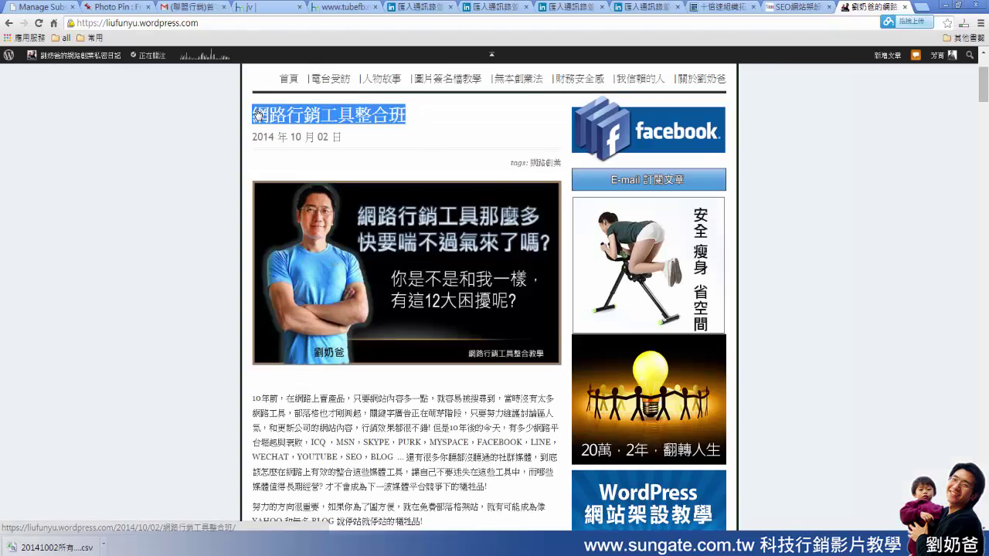
pyautogui.rightClick(274, 110)
pyautogui.click(299, 191)
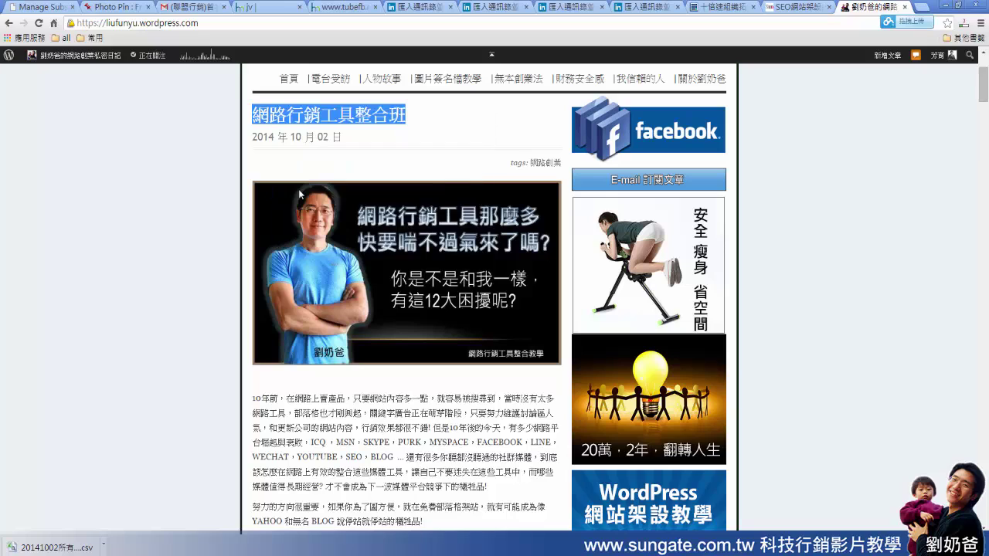
# Return to OnlyYou, paste the title as the email subject and reword it into a self-introduction ending with 這是網路行銷工具整合的一些整理.
pyautogui.hotkey('alt', 'Tab')
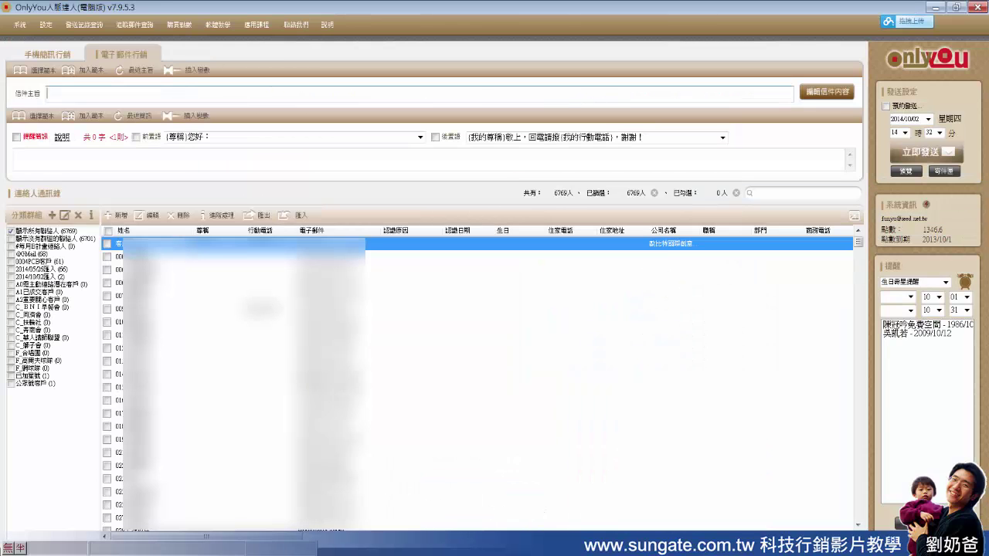
pyautogui.rightClick(77, 94)
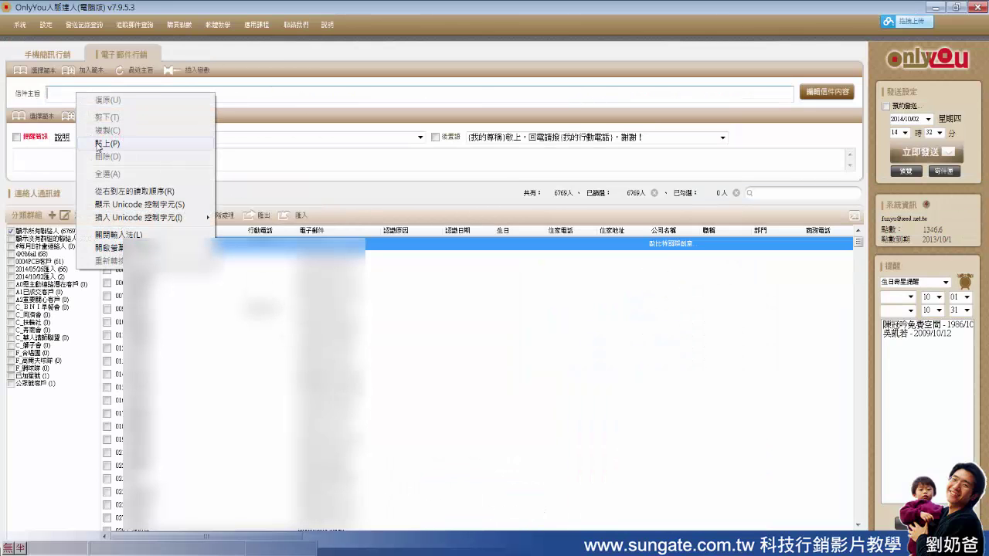
pyautogui.click(97, 144)
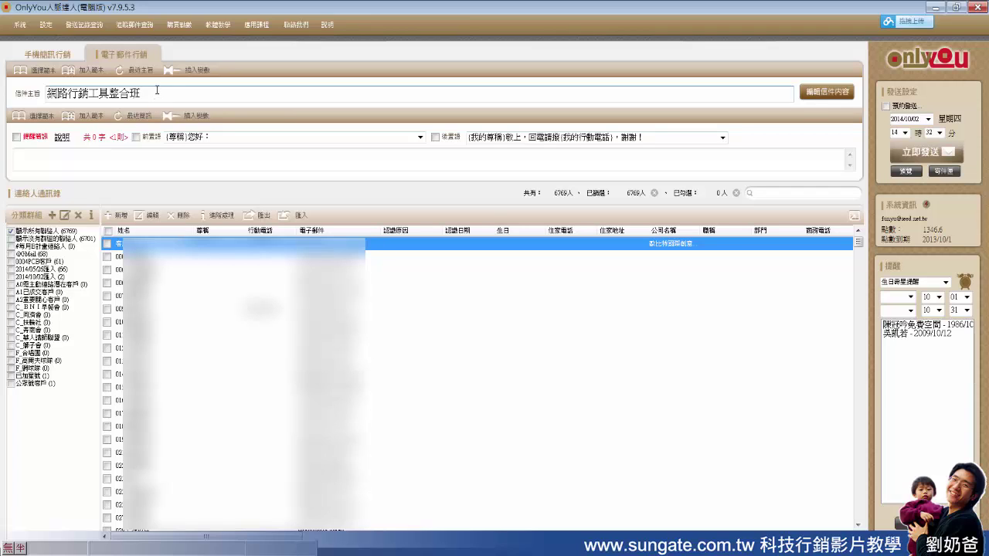
pyautogui.press('BackSpace')
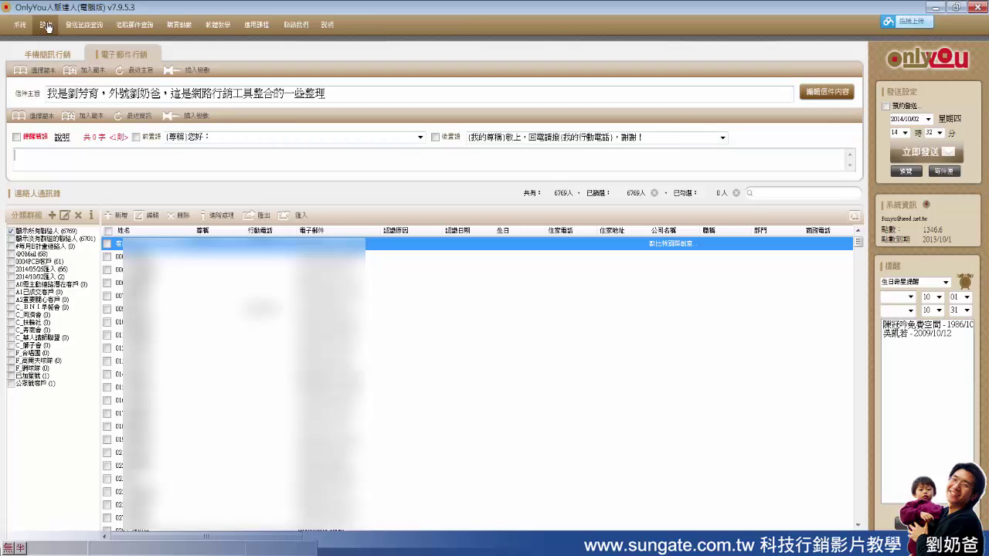
# Review the sender's email, mail server, account and sending limit in the mail settings (郵件設定), then save and close them.
pyautogui.click(46, 24)
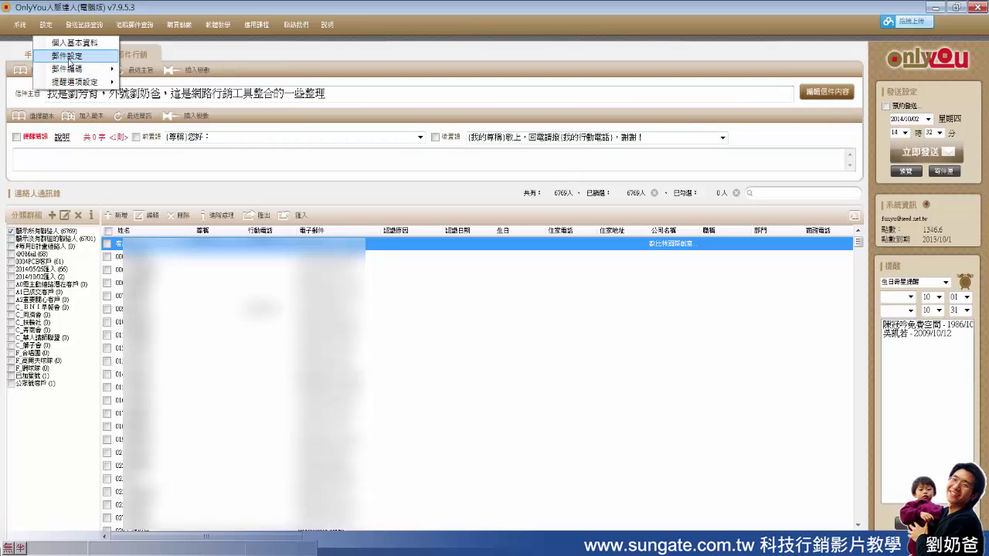
pyautogui.click(69, 58)
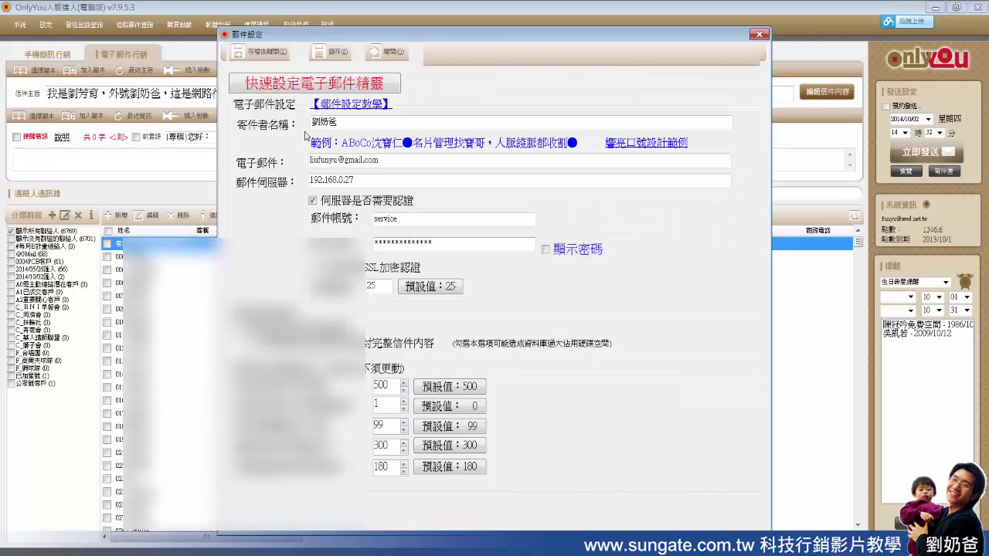
pyautogui.doubleClick(383, 161)
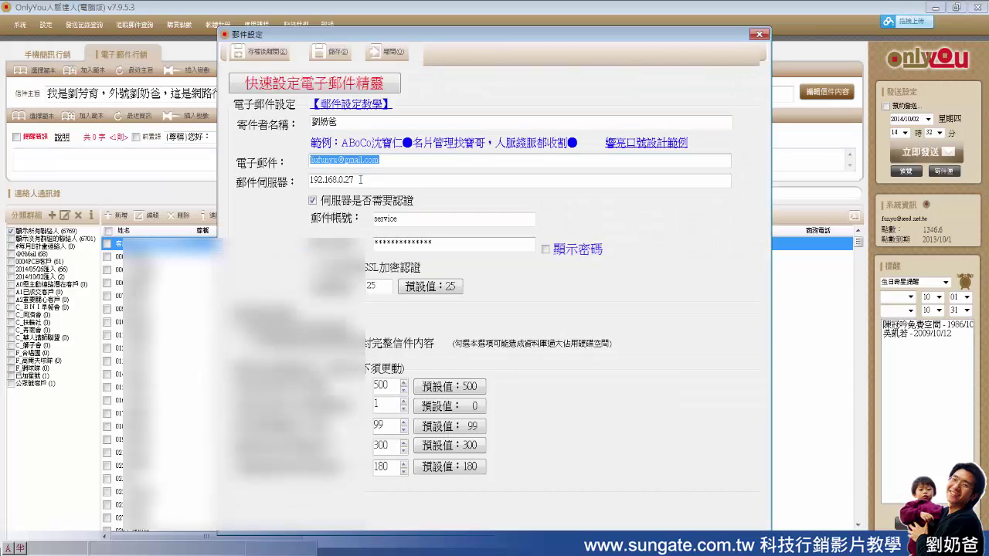
pyautogui.moveTo(361, 179); pyautogui.dragTo(302, 179)
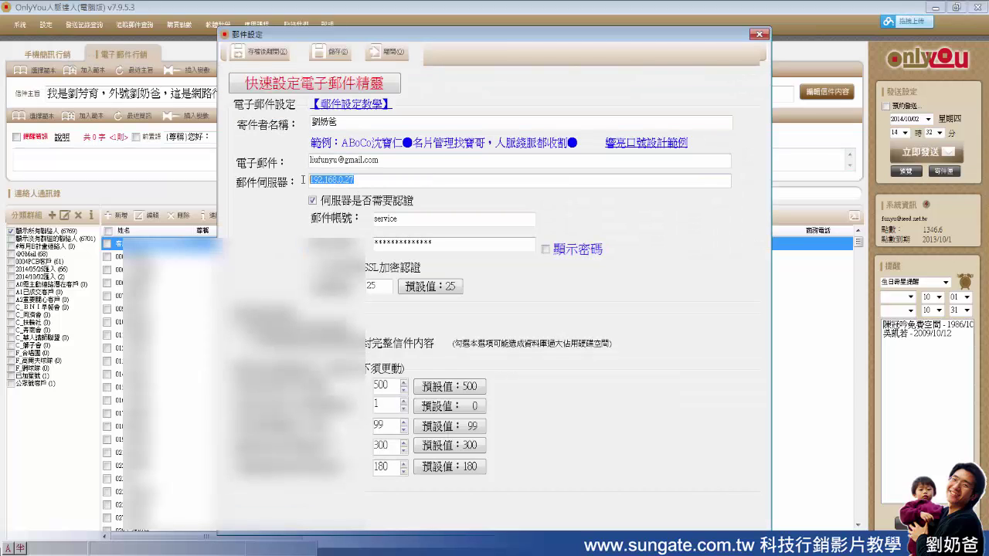
pyautogui.click(387, 180)
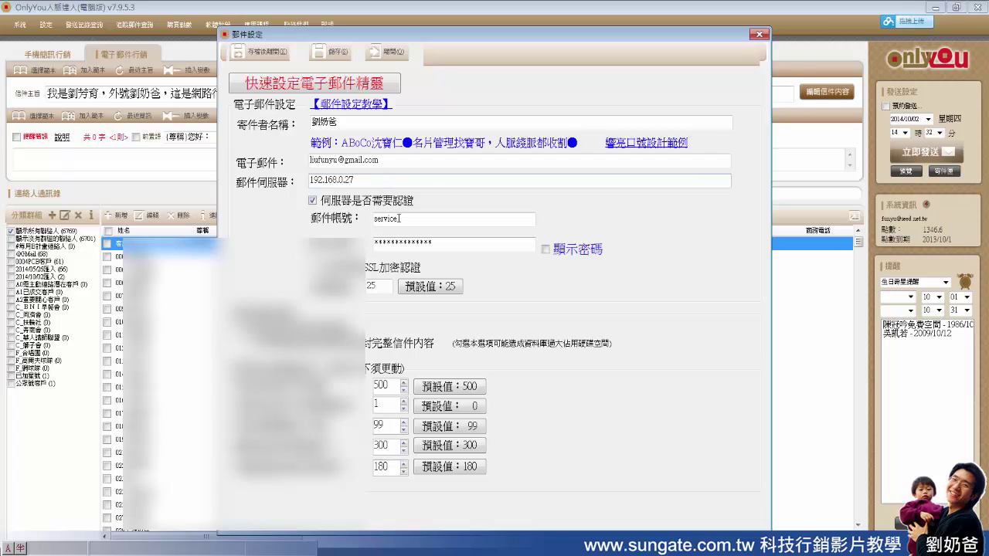
pyautogui.moveTo(400, 219); pyautogui.dragTo(359, 219)
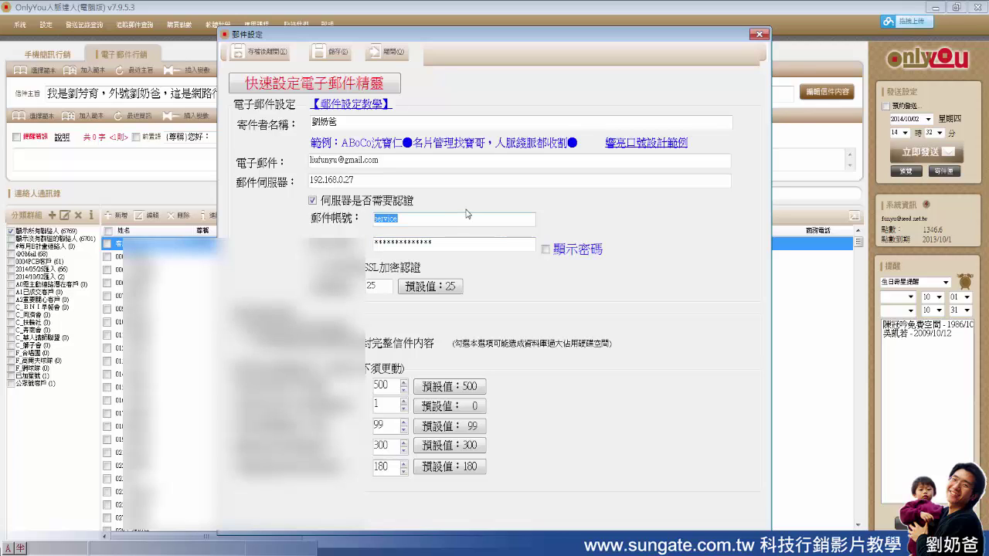
pyautogui.doubleClick(394, 386)
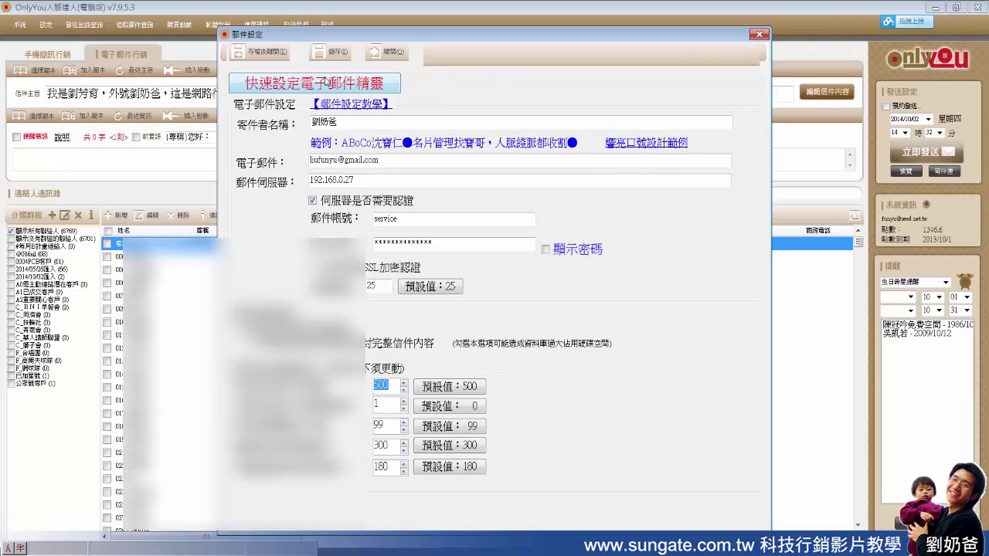
pyautogui.click(266, 52)
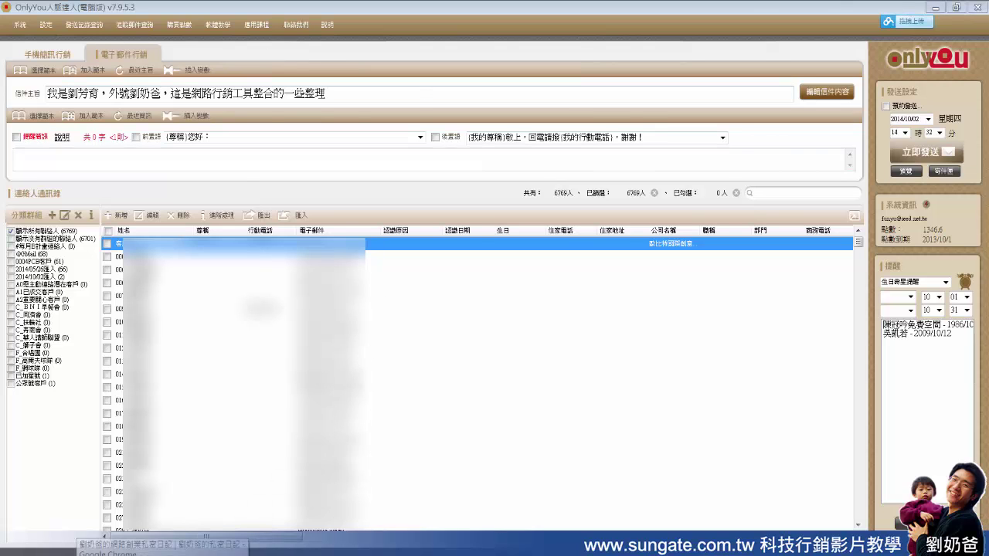
pyautogui.hotkey('alt', 'Tab')
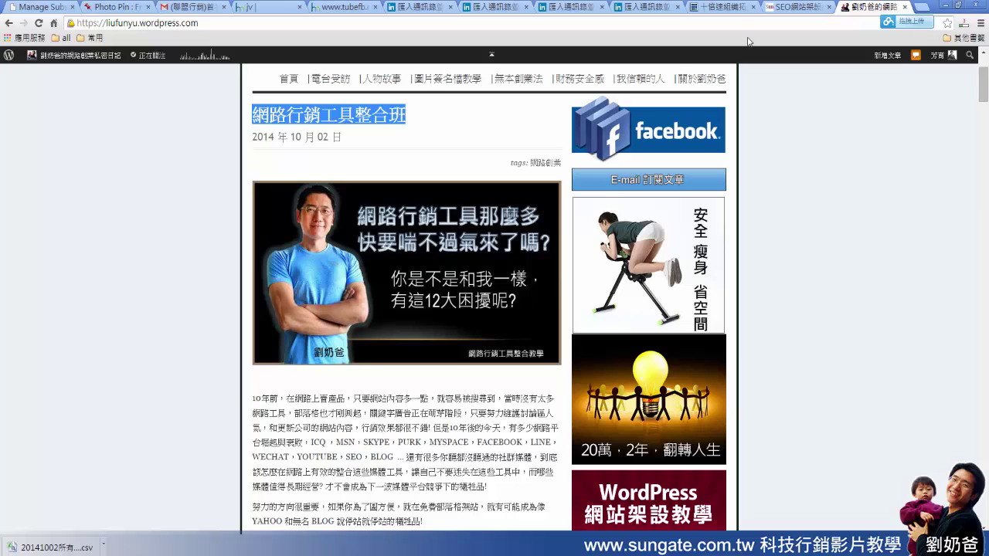
pyautogui.click(788, 8)
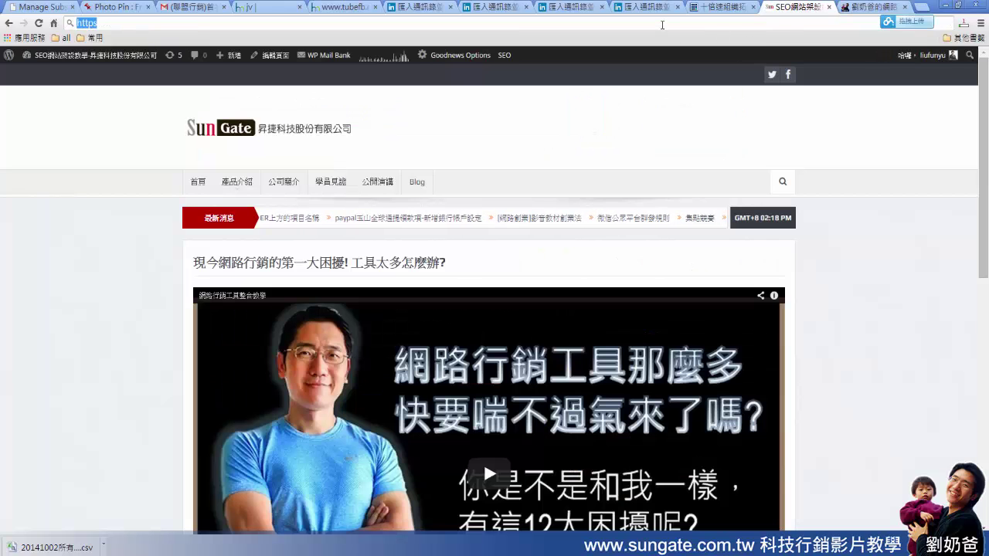
pyautogui.write('https://sungate.com.tw:89')
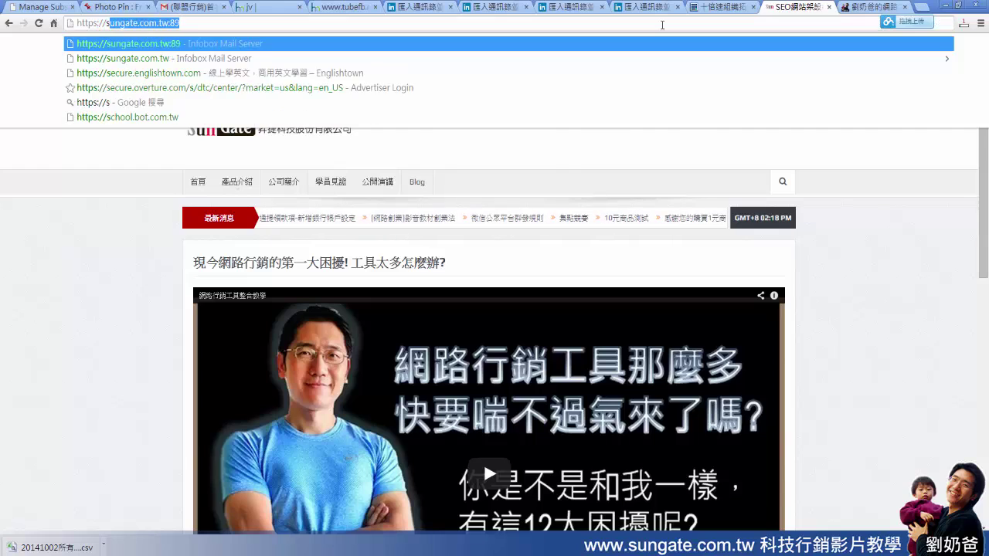
pyautogui.press('Return')
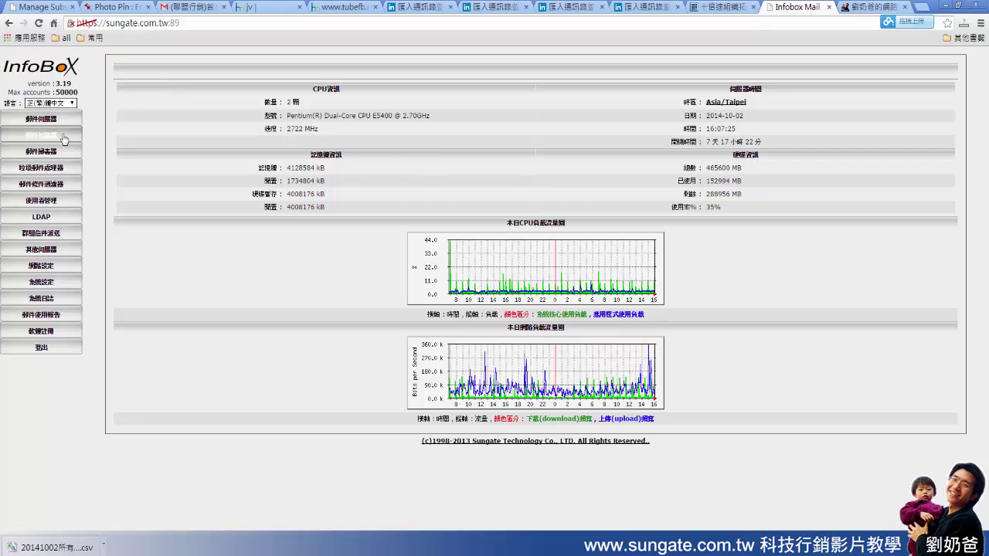
pyautogui.click(64, 138)
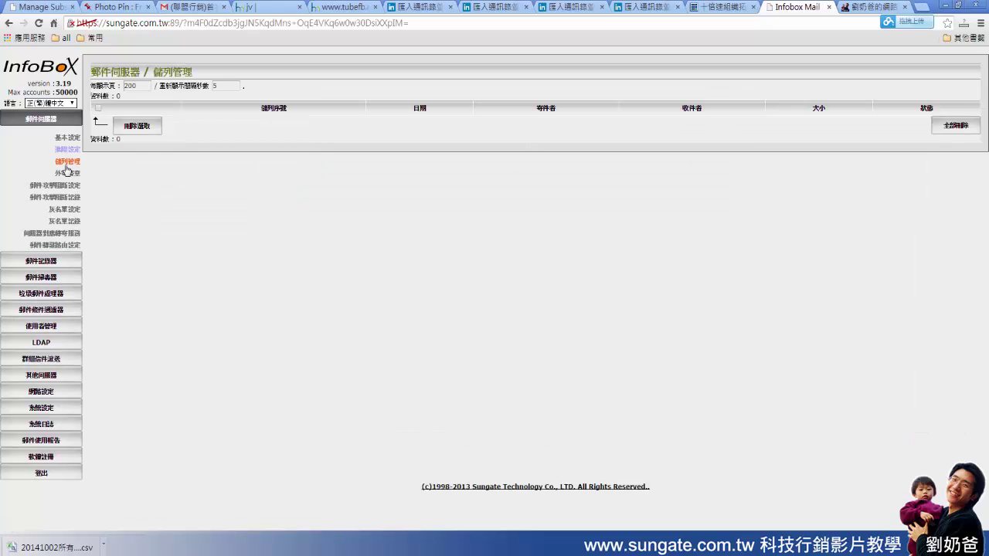
# Query the mail recorder's log for sent messages (寄信) from the service account and examine the listed records.
pyautogui.click(41, 261)
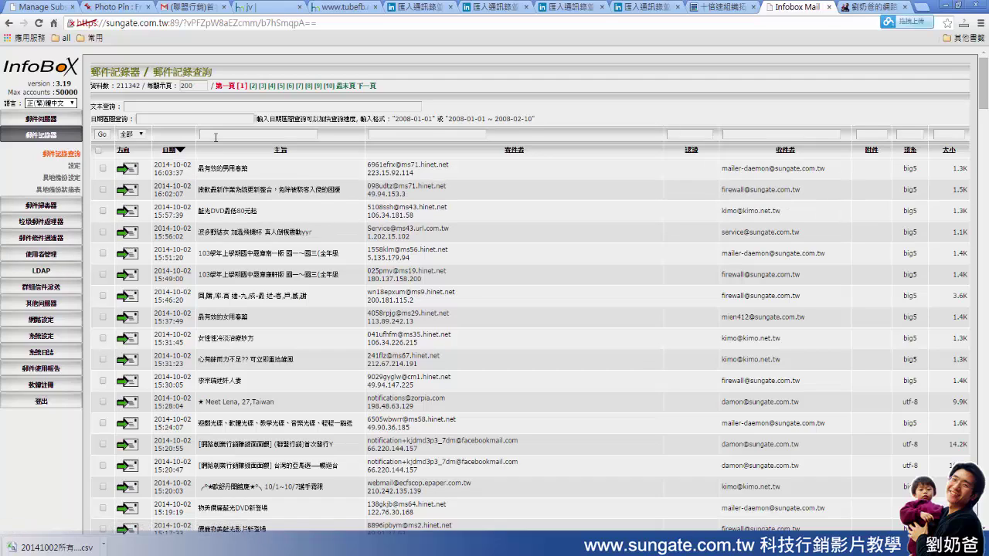
pyautogui.click(143, 137)
pyautogui.click(130, 152)
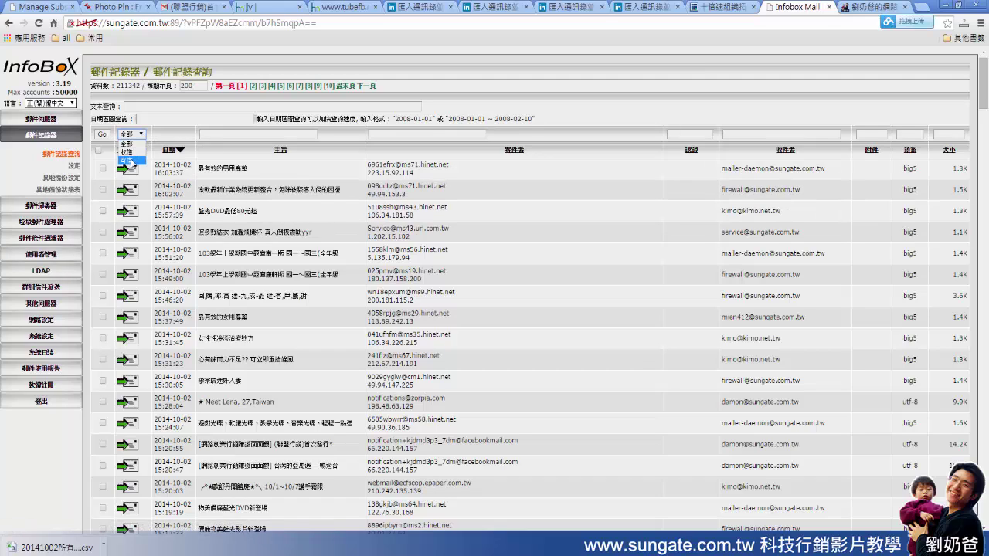
pyautogui.click(101, 135)
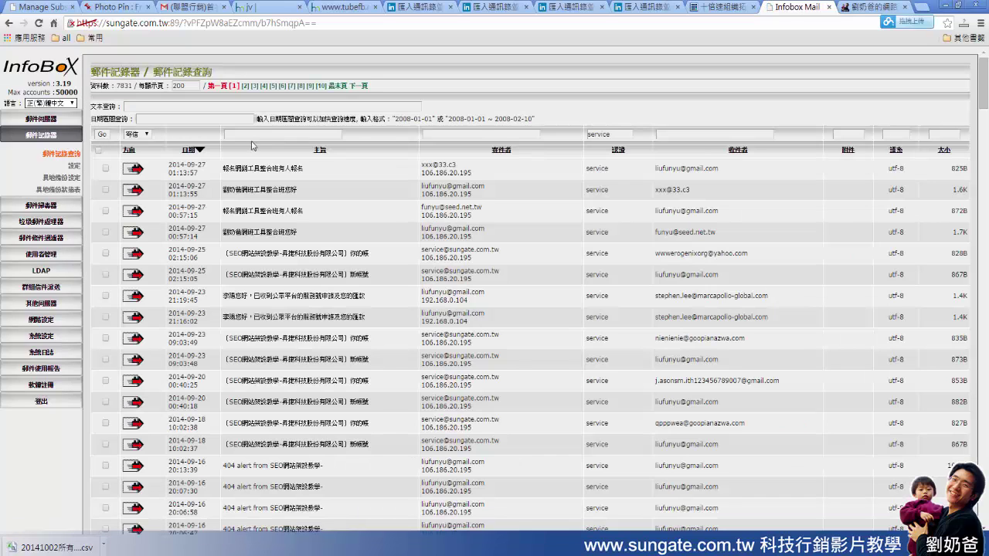
pyautogui.doubleClick(610, 134)
pyautogui.click(137, 134)
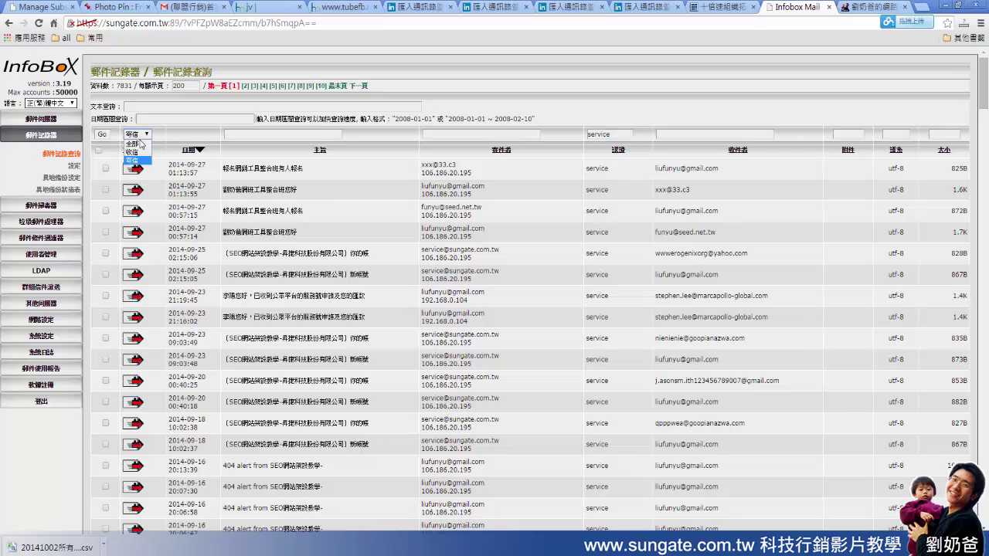
pyautogui.click(139, 163)
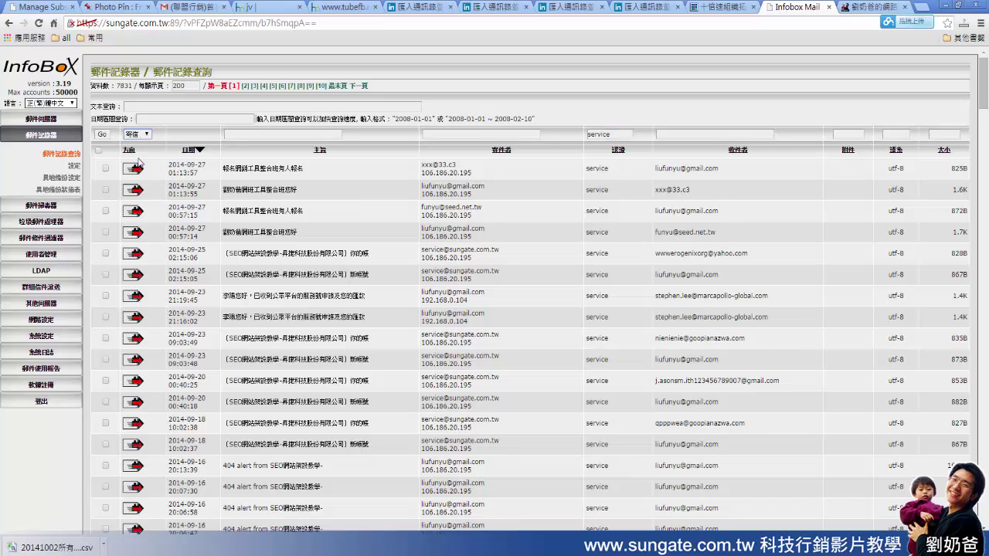
pyautogui.click(228, 135)
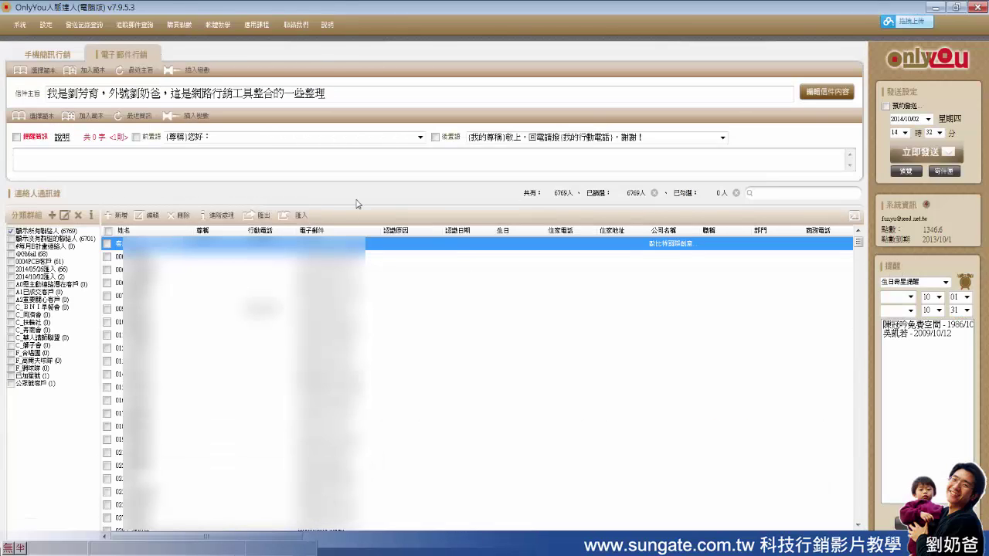
pyautogui.click(916, 156)
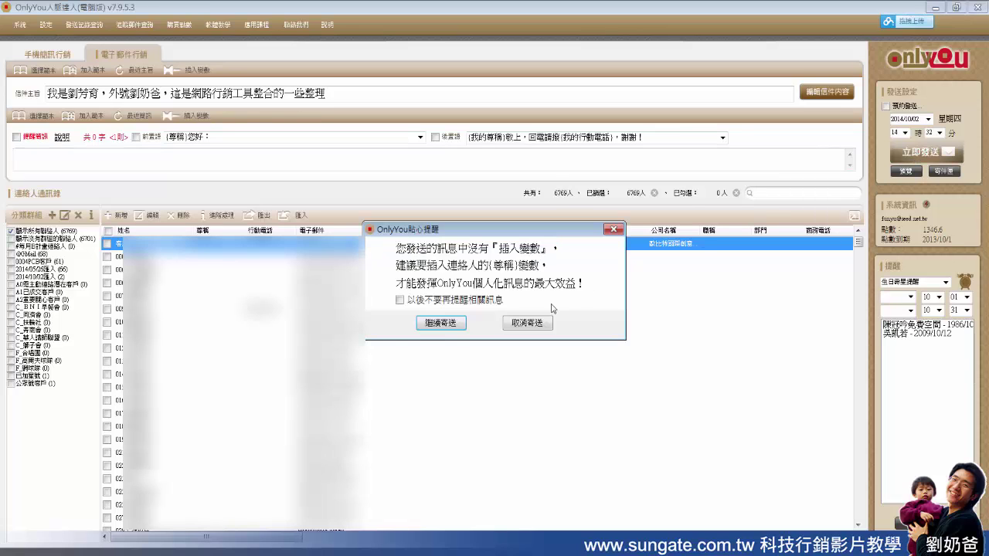
pyautogui.click(515, 326)
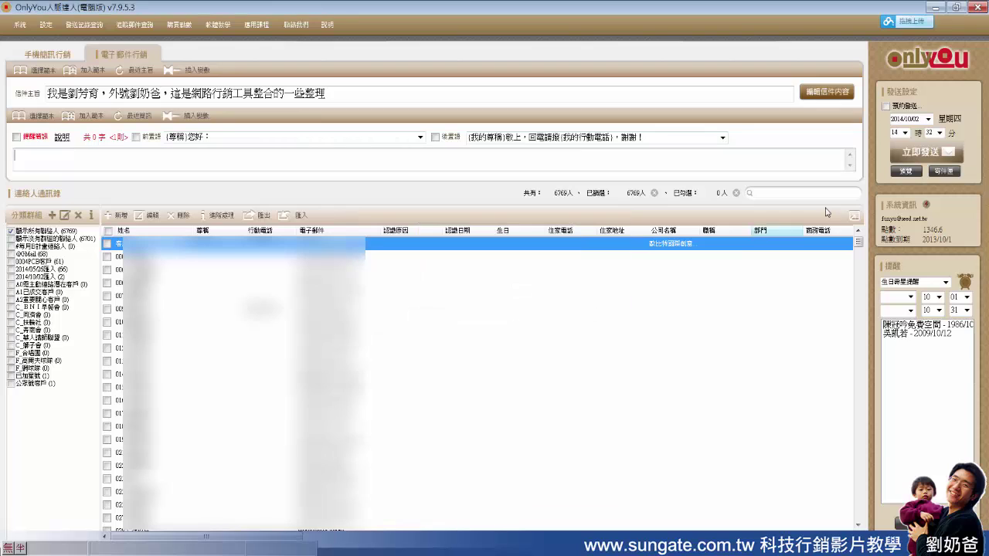
pyautogui.click(909, 172)
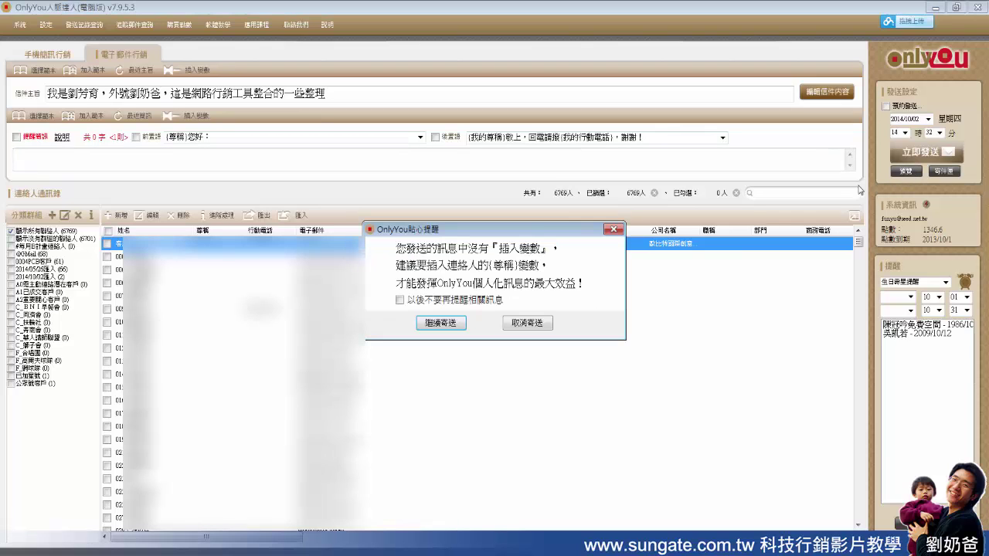
pyautogui.click(433, 324)
pyautogui.click(494, 310)
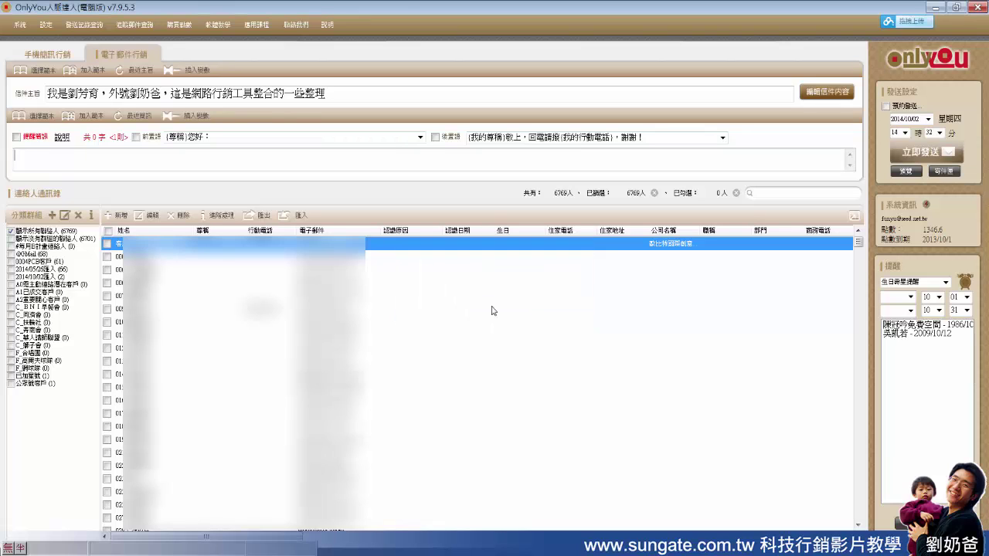
# Check all contacts as recipients, preview the mailing while continuing past both reminders, and select the second message in the preview list.
pyautogui.click(108, 231)
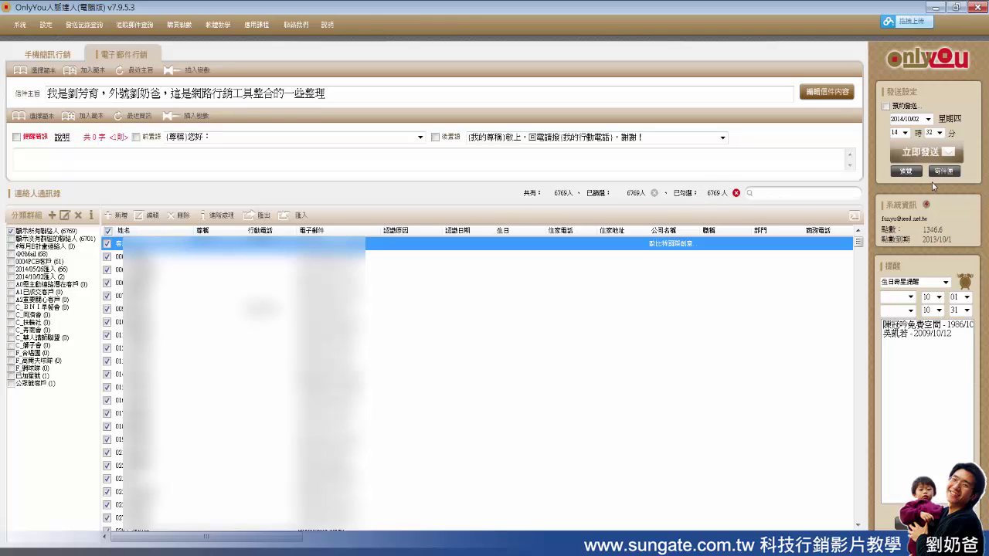
pyautogui.click(920, 153)
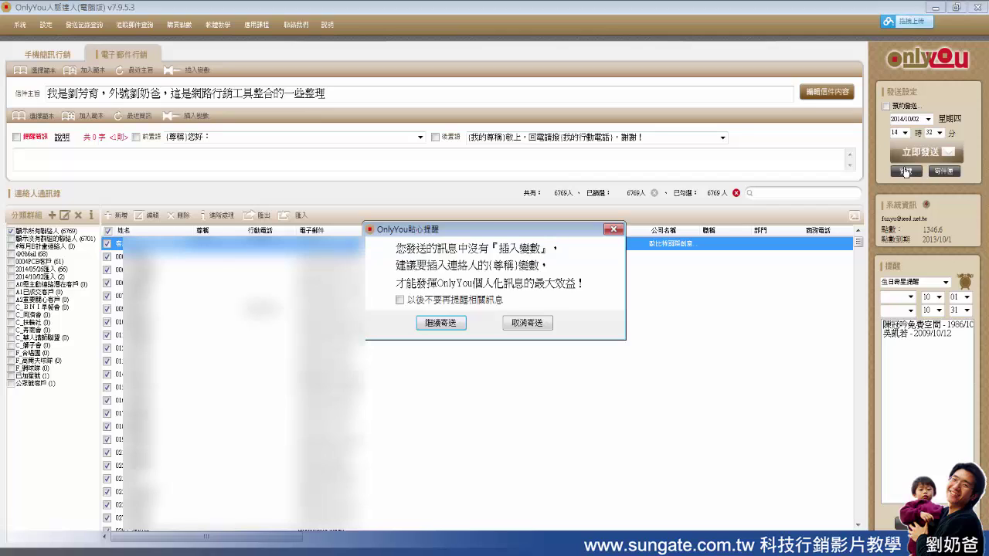
pyautogui.click(431, 325)
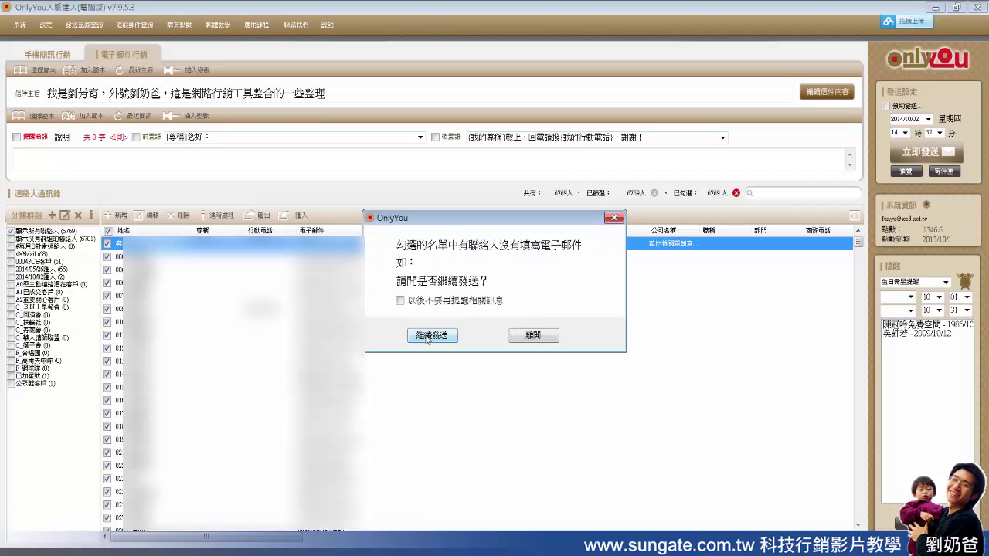
pyautogui.click(428, 337)
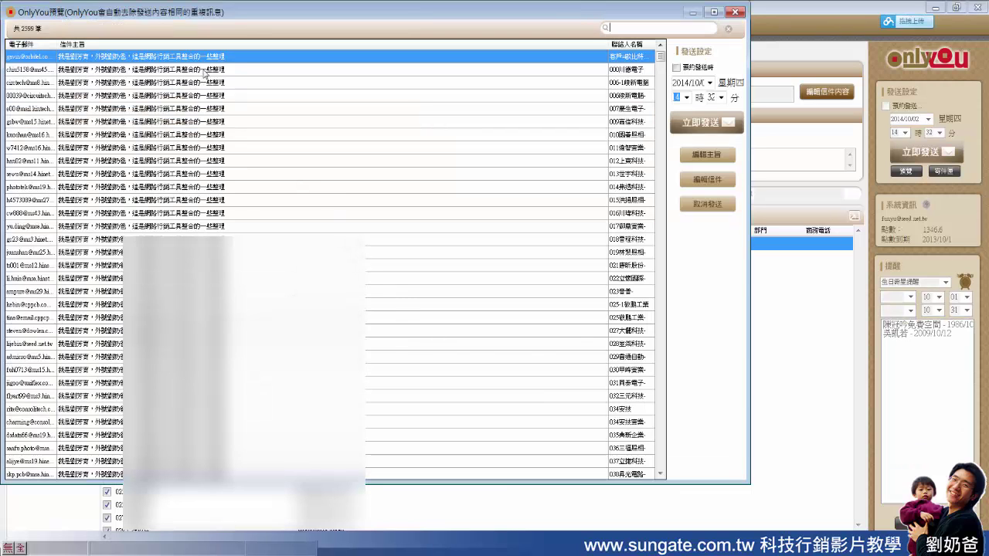
pyautogui.click(141, 71)
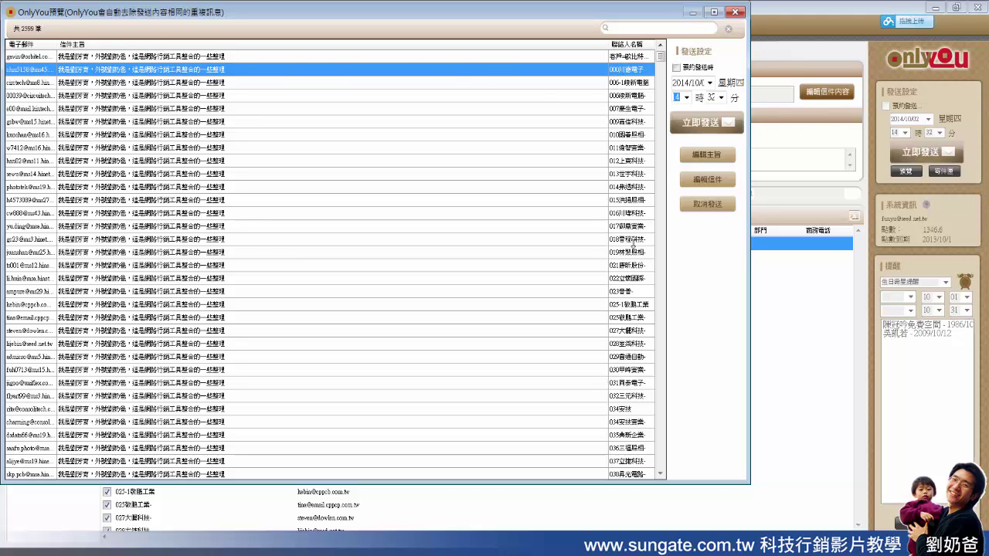
# Start sending the mailing immediately, using the self-send method without point deduction (自行發送電子郵件〈免扣點數〉).
pyautogui.click(704, 125)
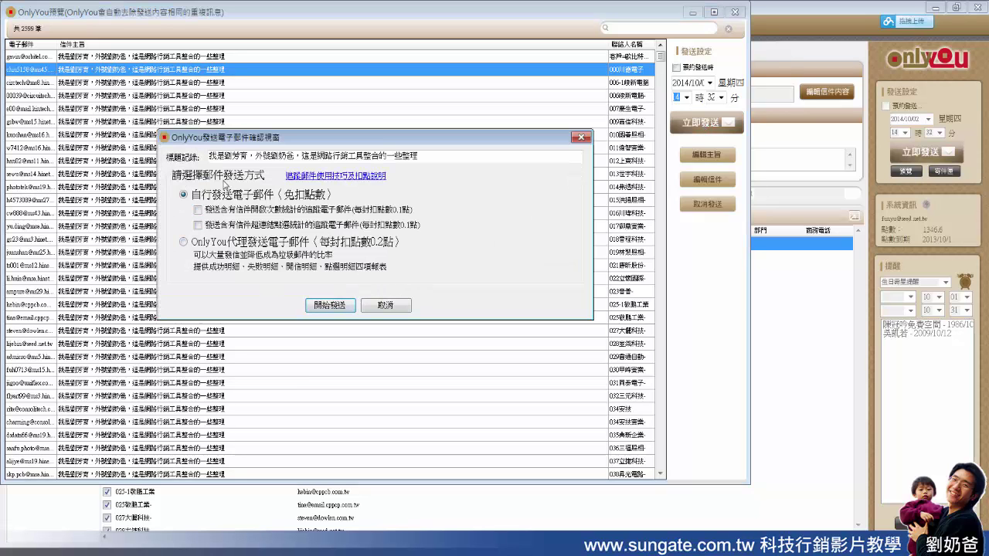
pyautogui.moveTo(218, 155); pyautogui.dragTo(422, 156)
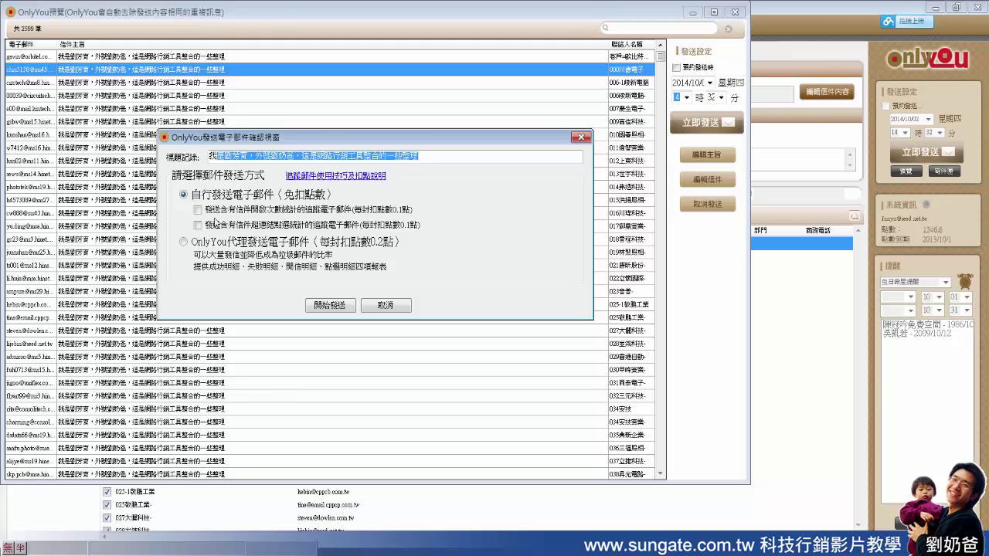
pyautogui.click(271, 194)
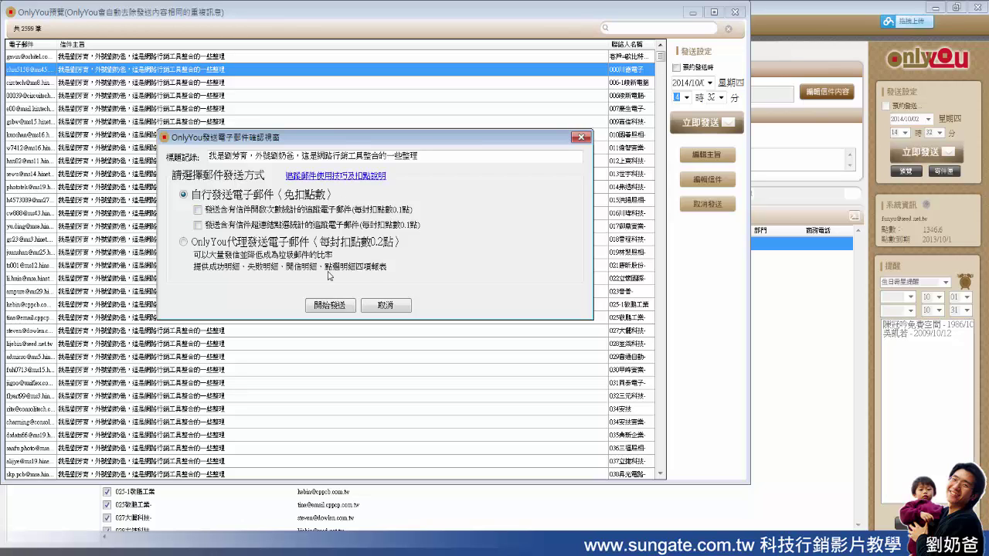
pyautogui.click(330, 305)
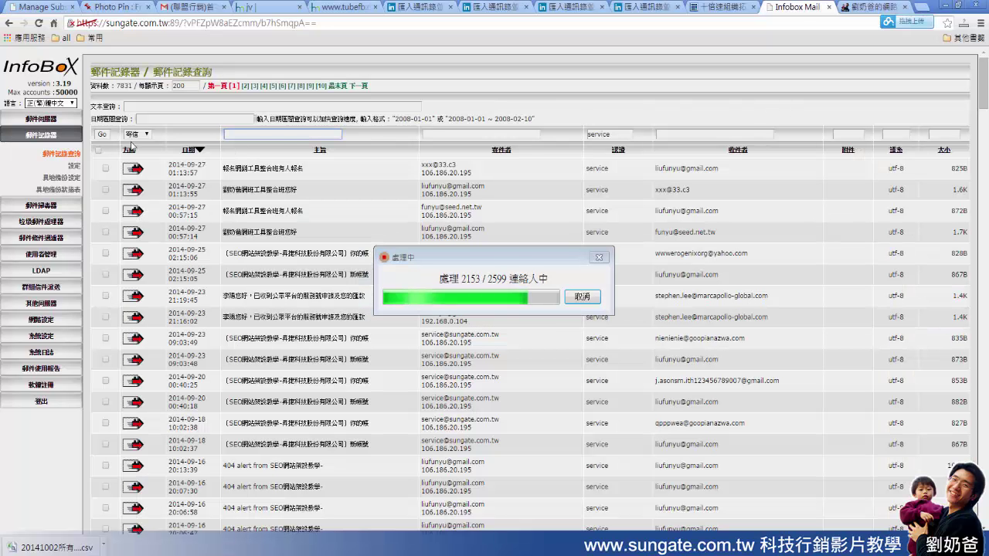
# Rerun the mail recorder's sent-mail (寄信) query for the service account twice and examine the listed records of the mailing.
pyautogui.click(105, 135)
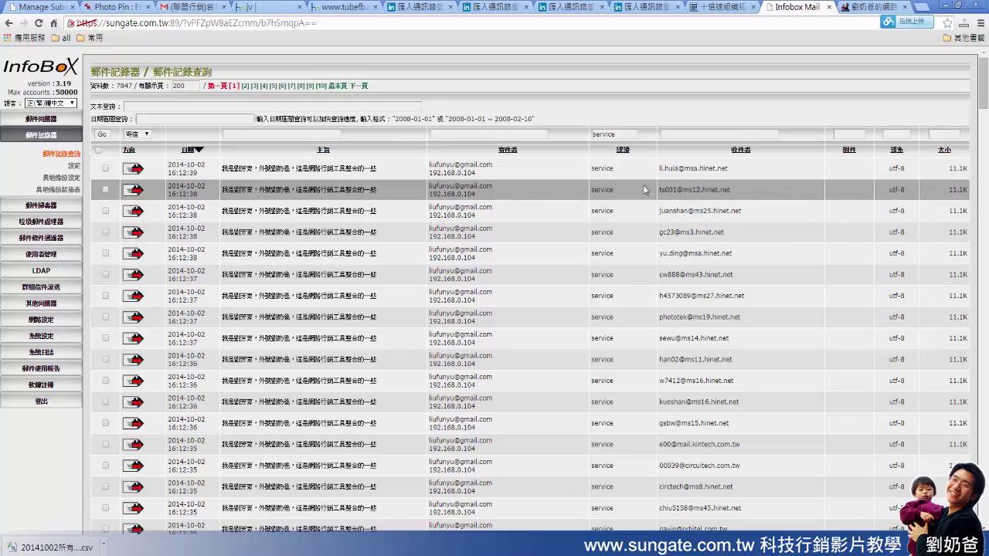
pyautogui.scroll(-8, 532, 216)
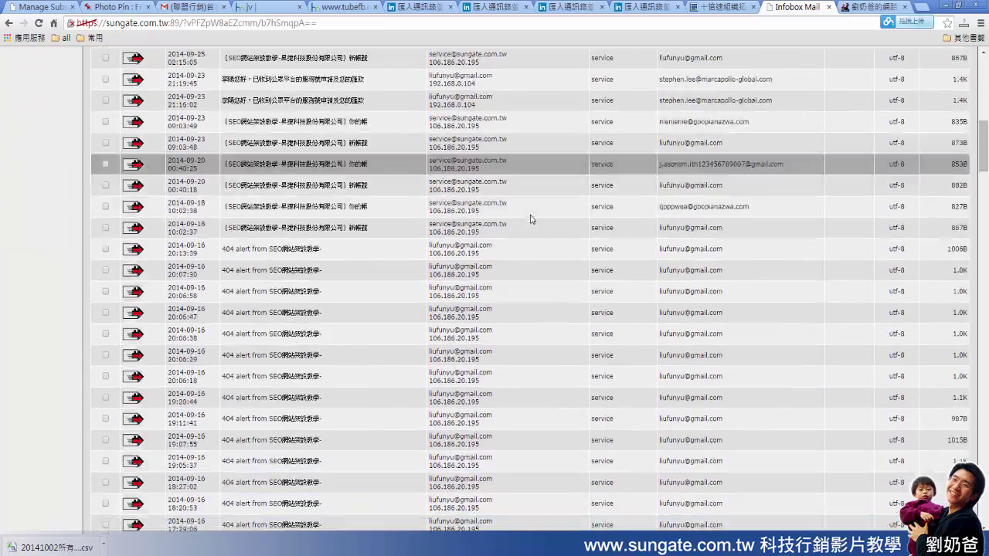
pyautogui.scroll(10, 530, 219)
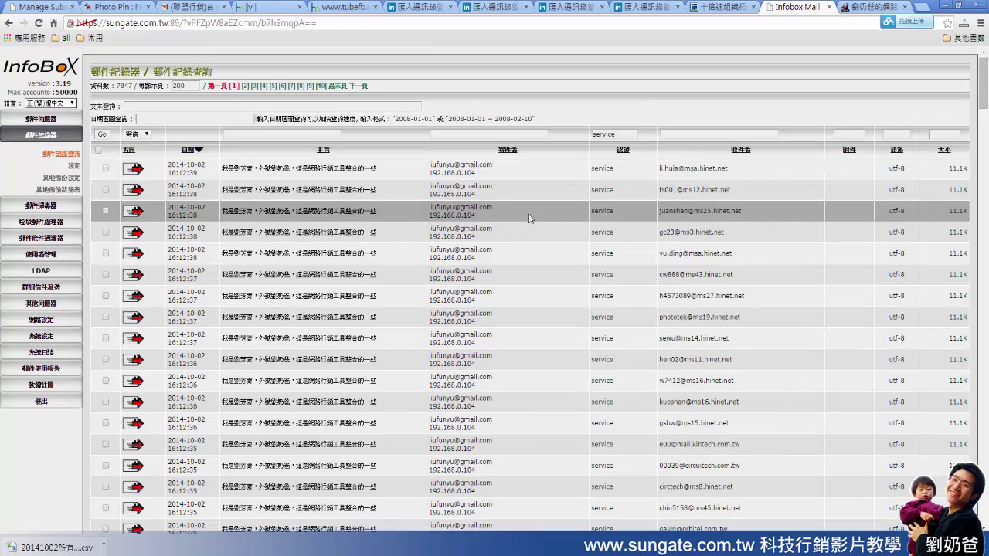
pyautogui.click(101, 133)
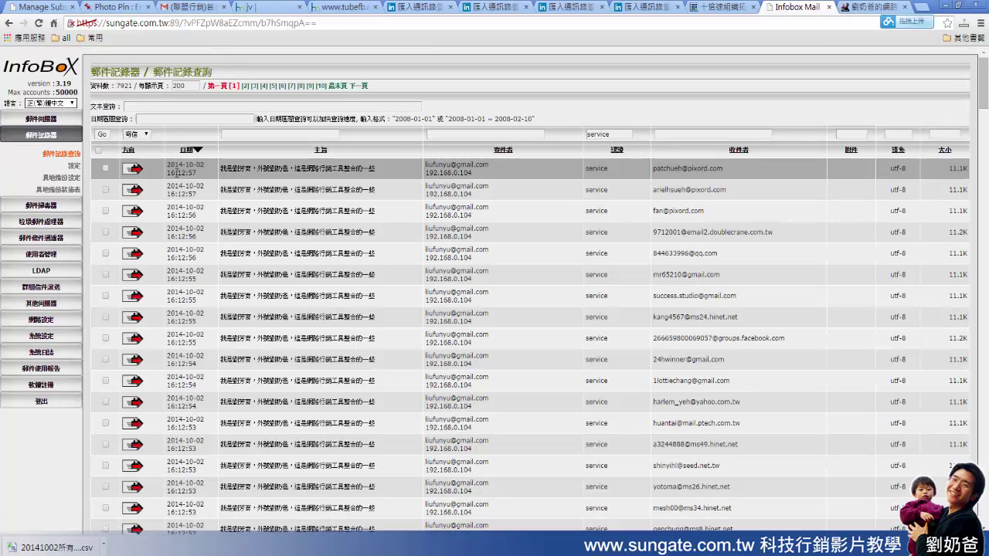
pyautogui.scroll(-2, 344, 193)
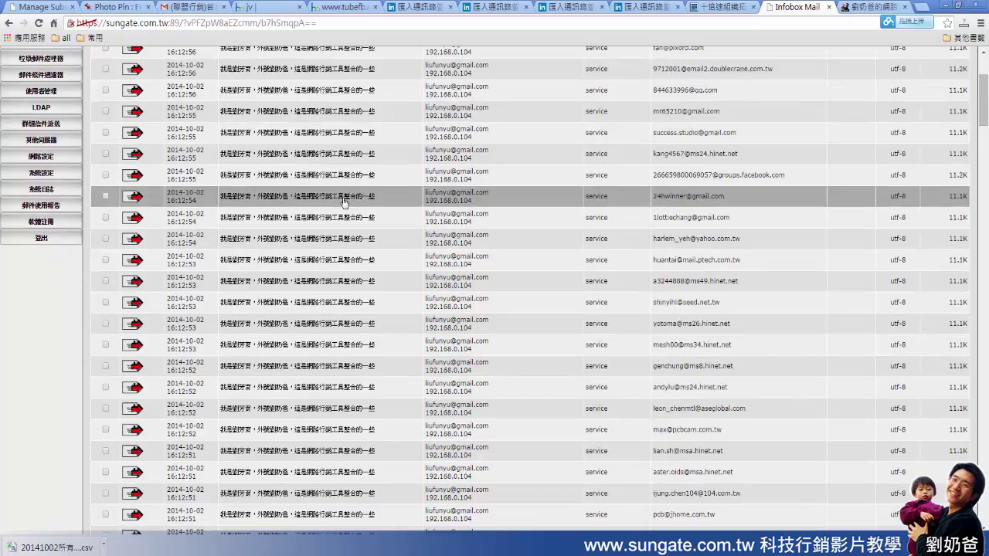
pyautogui.scroll(-8, 345, 202)
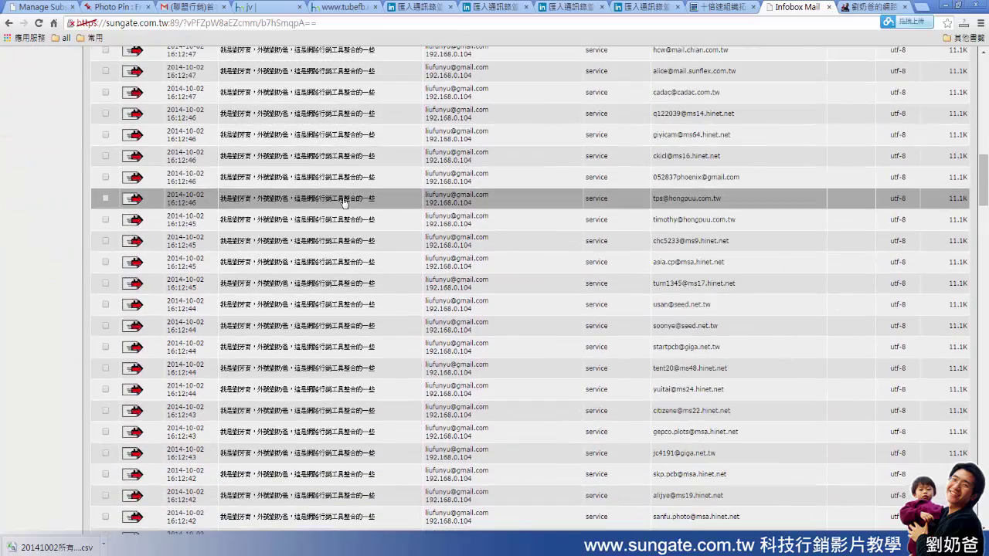
pyautogui.scroll(10, 344, 202)
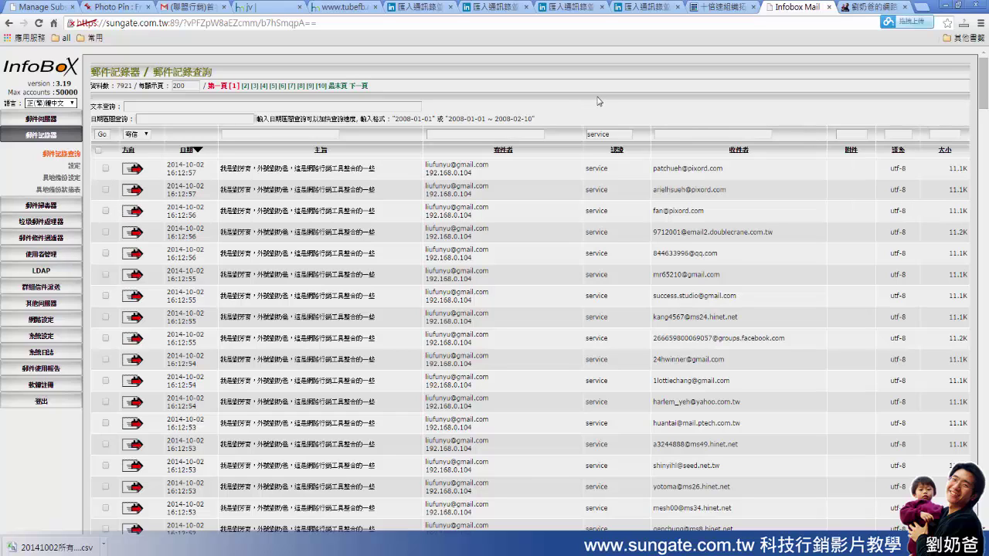
# Open the newest sent record in the mail recorder and review the email's header and content.
pyautogui.click(330, 170)
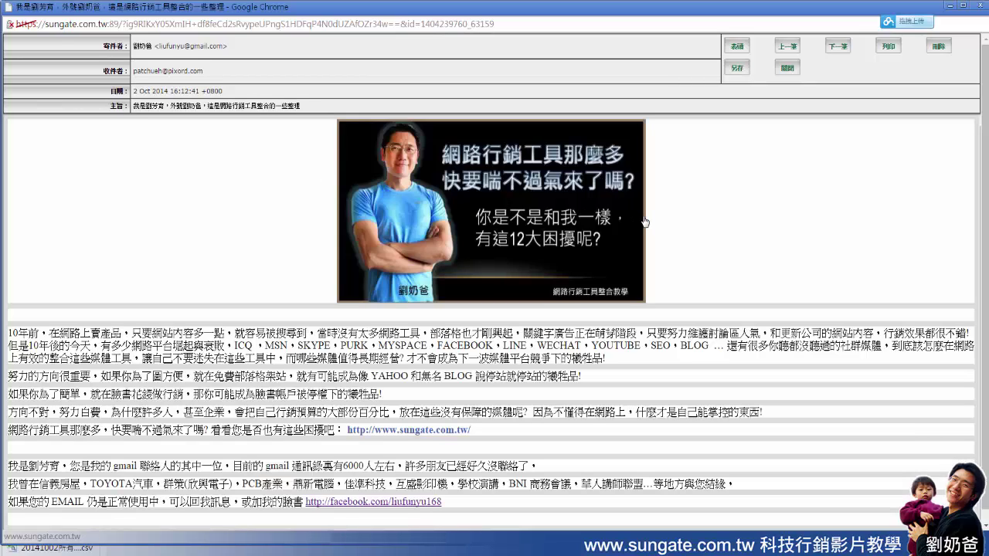
pyautogui.scroll(-1, 645, 222)
pyautogui.scroll(1, 641, 356)
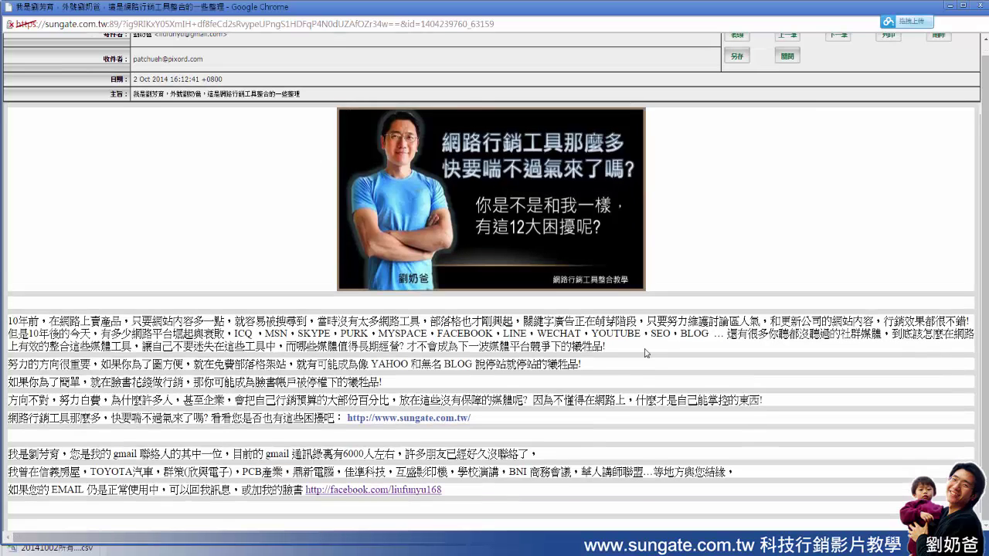